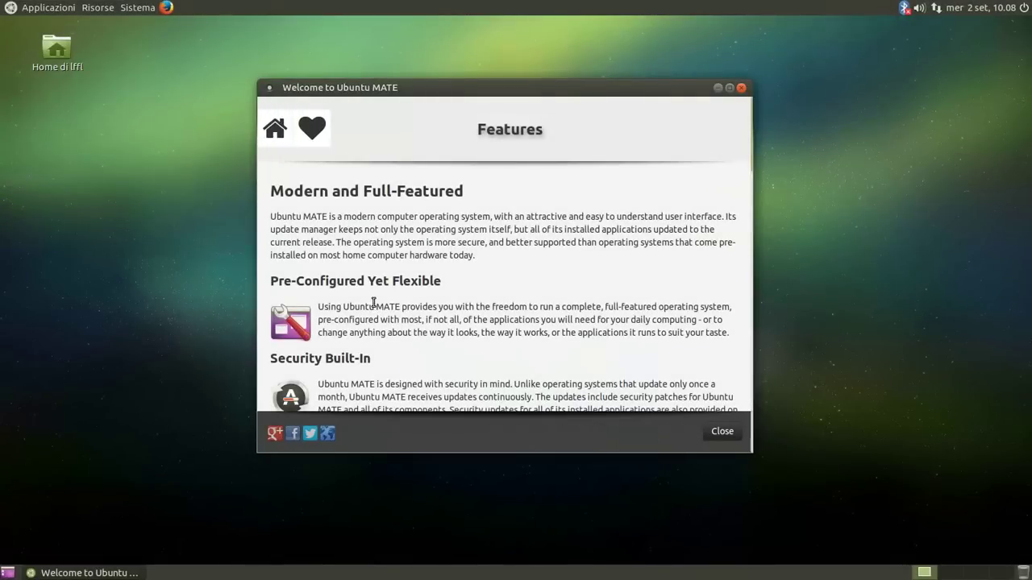
Step: Scroll through the rest of the Features page, jump back to its top, and return to the Welcome main menu
{"action": "scroll", "coordinate": [373, 304], "scroll_direction": "down", "scroll_amount": 4}
{"action": "scroll", "coordinate": [372, 306], "scroll_direction": "down", "scroll_amount": 10}
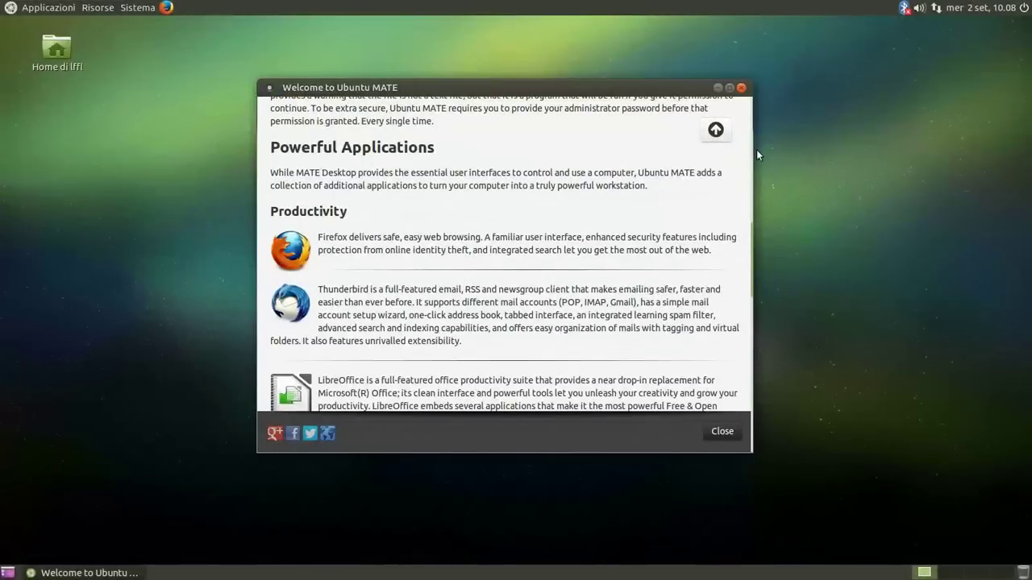
{"action": "left_click", "coordinate": [726, 133]}
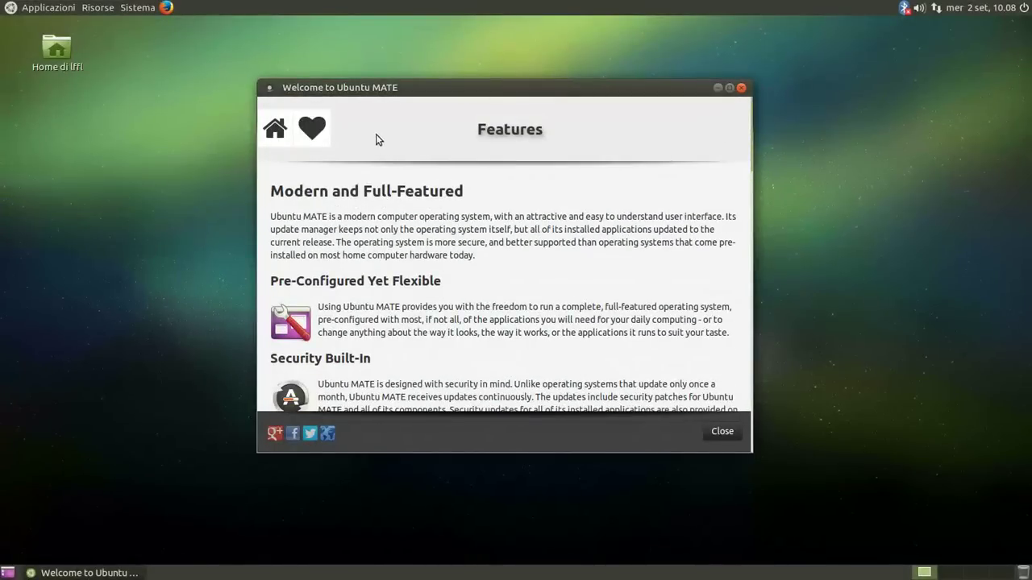
{"action": "left_click", "coordinate": [309, 130]}
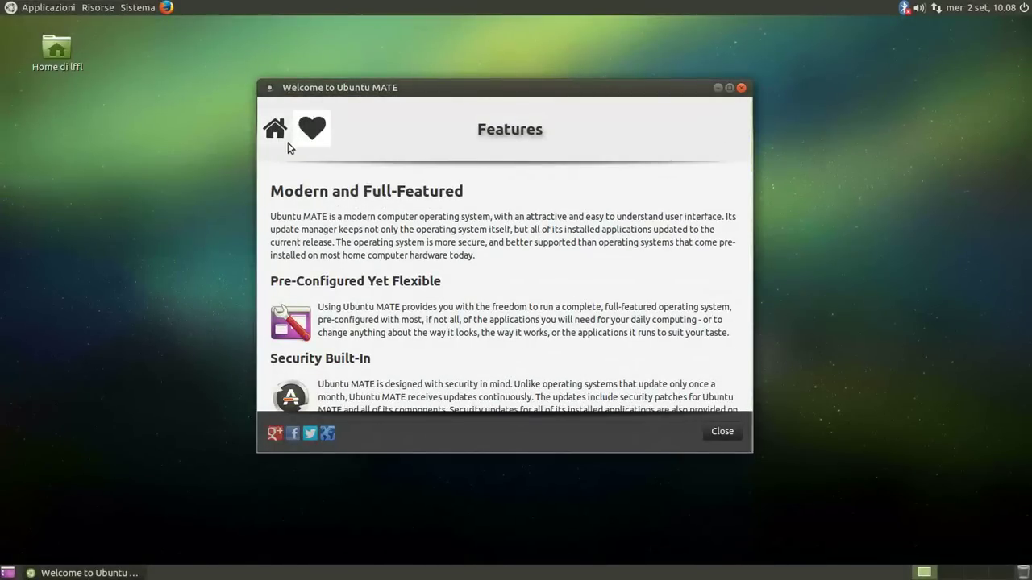
{"action": "left_click", "coordinate": [278, 137]}
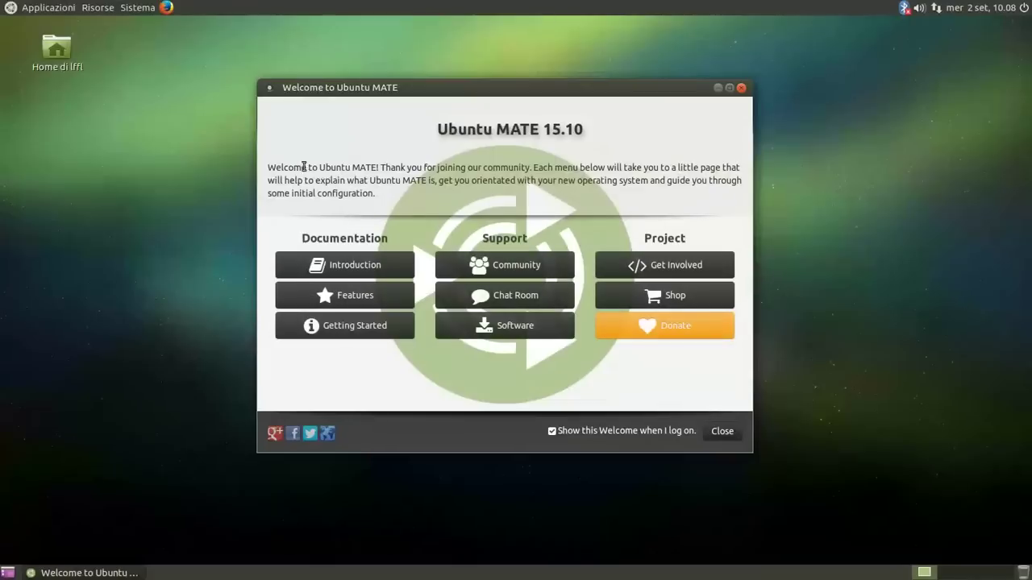
Step: Open the Software page and browse the Accessories and Office categories
{"action": "left_click", "coordinate": [516, 326]}
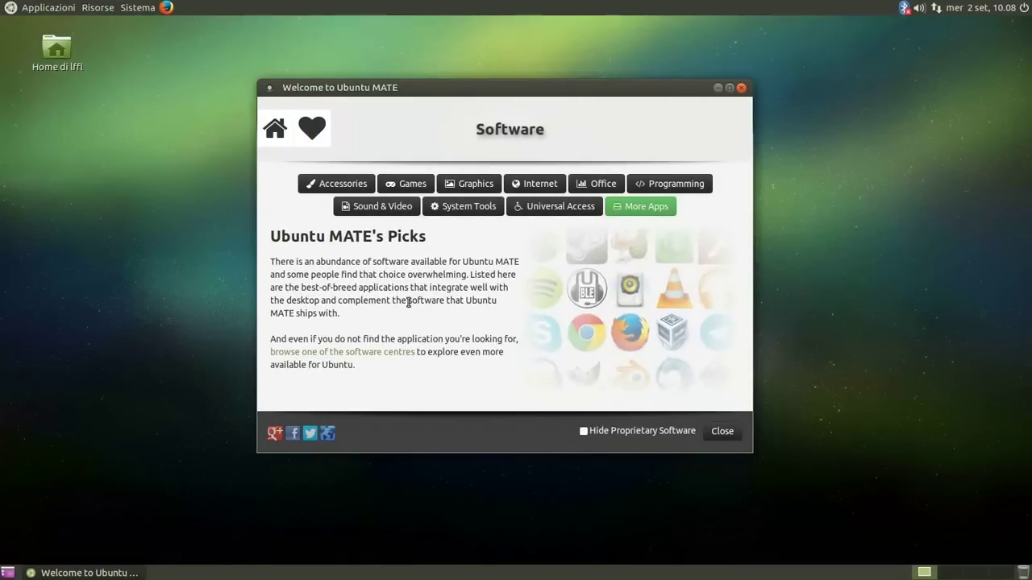
{"action": "left_click", "coordinate": [351, 187]}
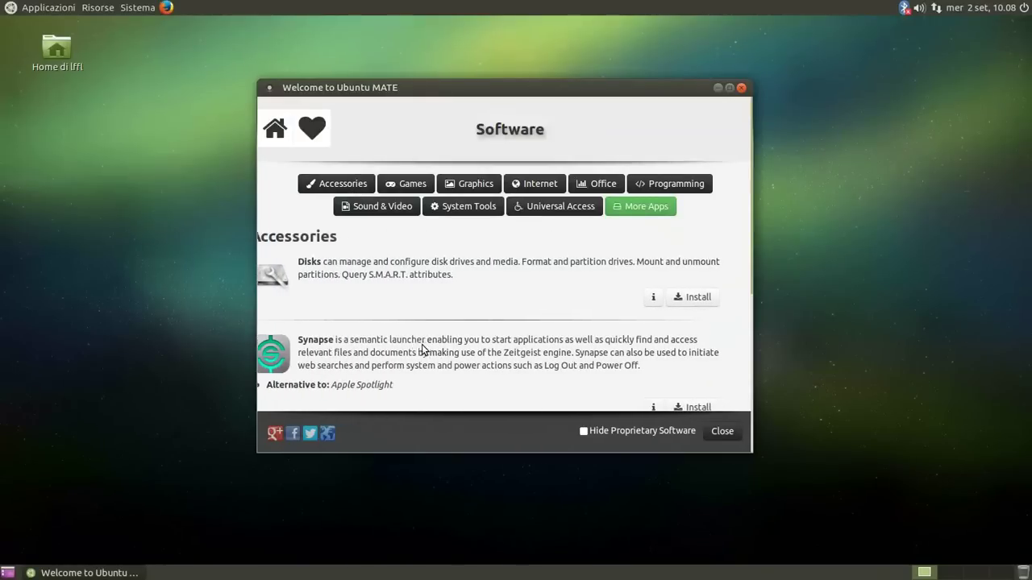
{"action": "scroll", "coordinate": [433, 340], "scroll_direction": "down", "scroll_amount": 5}
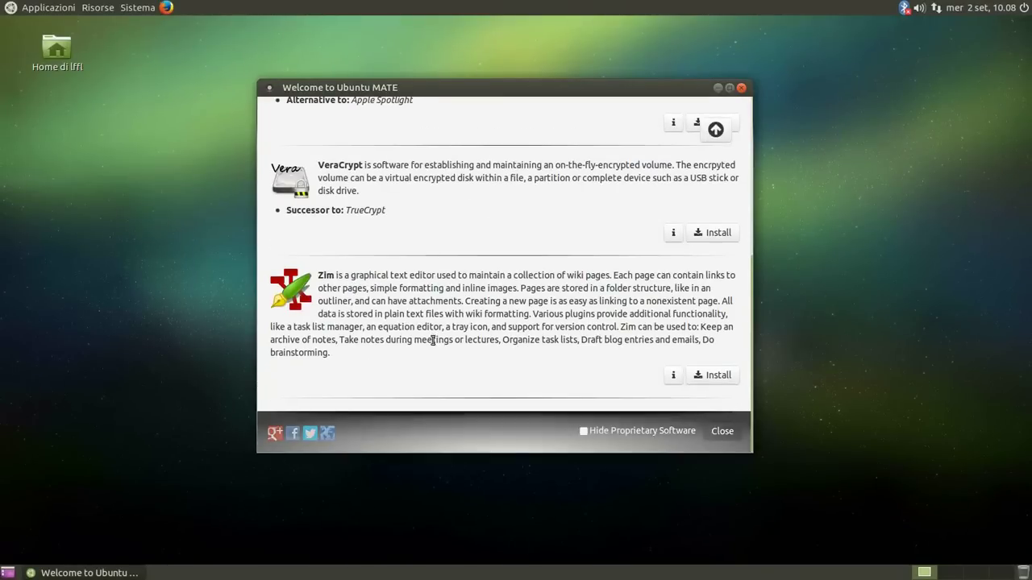
{"action": "scroll", "coordinate": [438, 299], "scroll_direction": "up", "scroll_amount": 3}
{"action": "scroll", "coordinate": [442, 303], "scroll_direction": "up", "scroll_amount": 3}
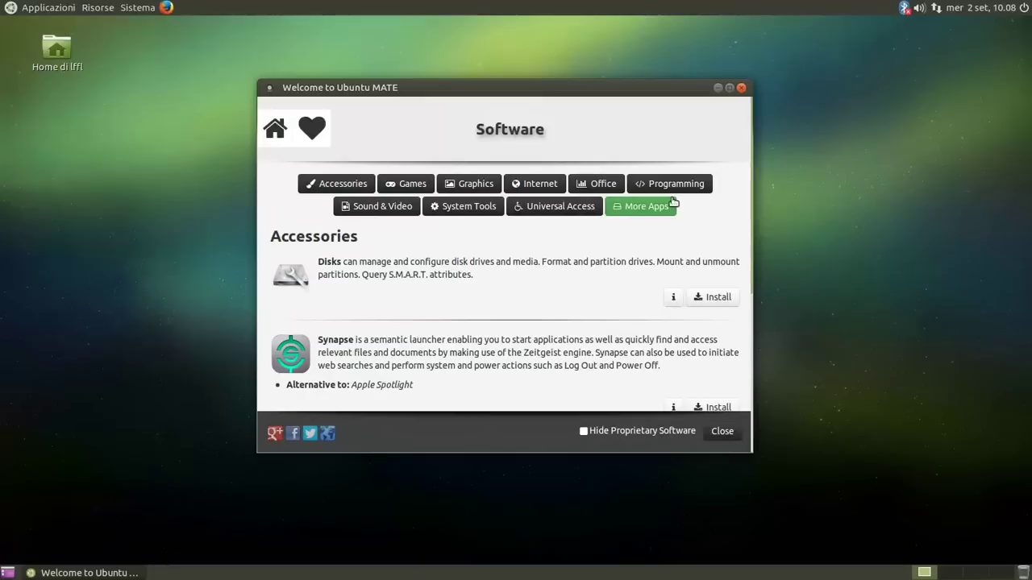
{"action": "left_click", "coordinate": [579, 192]}
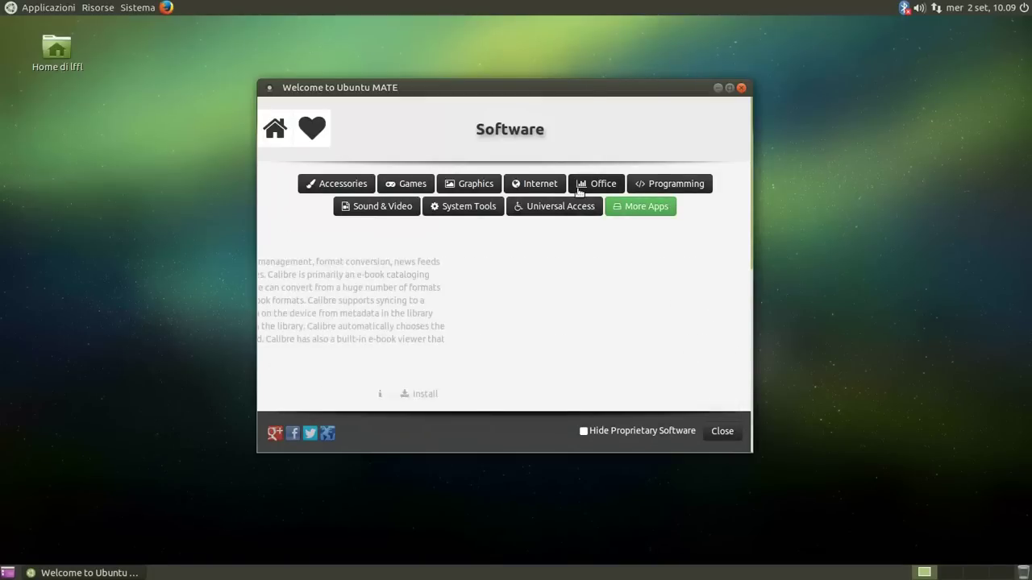
Step: Show the Internet category and scroll down to the Skype entry
{"action": "left_click", "coordinate": [560, 188]}
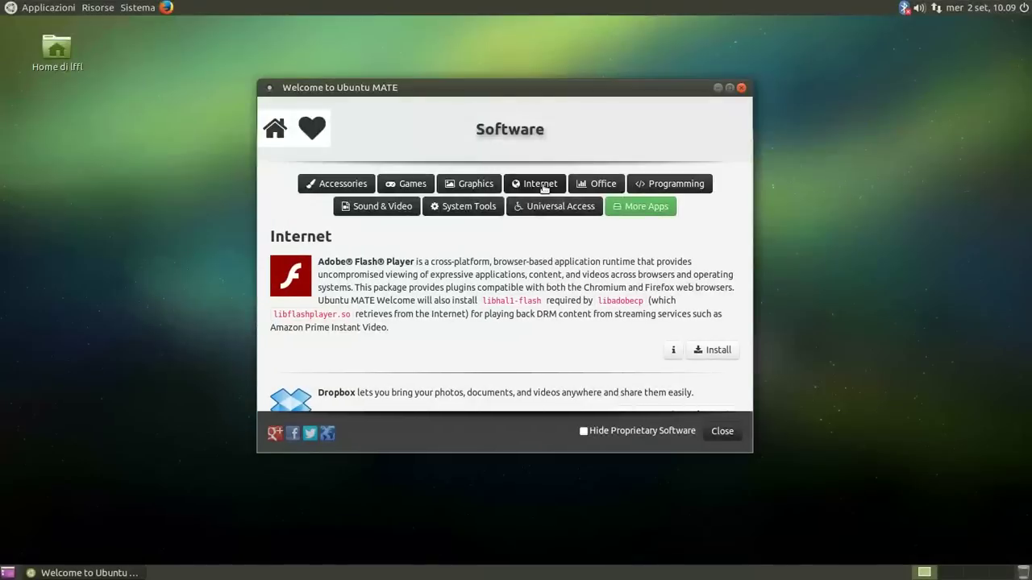
{"action": "scroll", "coordinate": [339, 316], "scroll_direction": "down", "scroll_amount": 2}
{"action": "scroll", "coordinate": [338, 315], "scroll_direction": "down", "scroll_amount": 7}
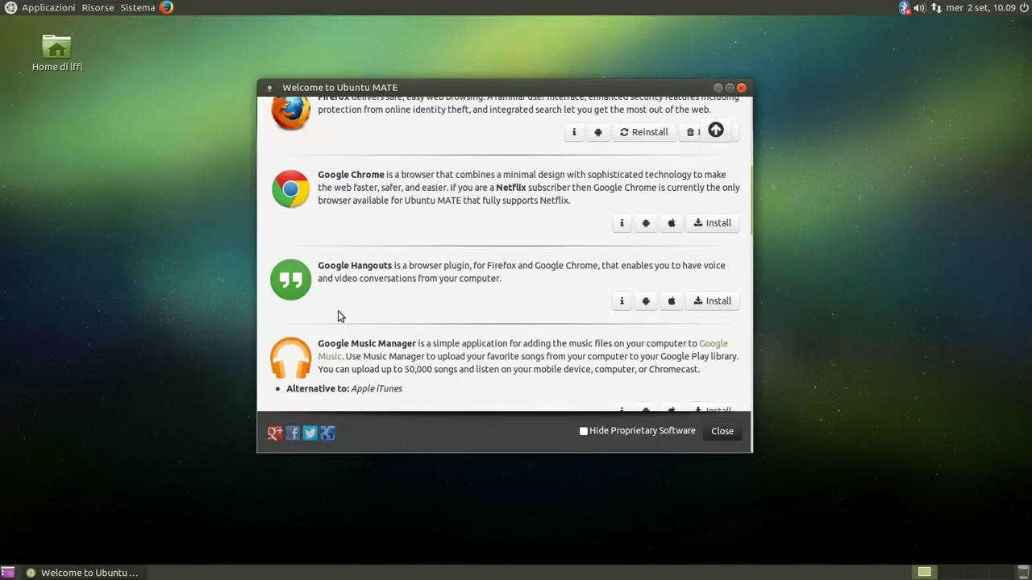
{"action": "scroll", "coordinate": [338, 316], "scroll_direction": "down", "scroll_amount": 6}
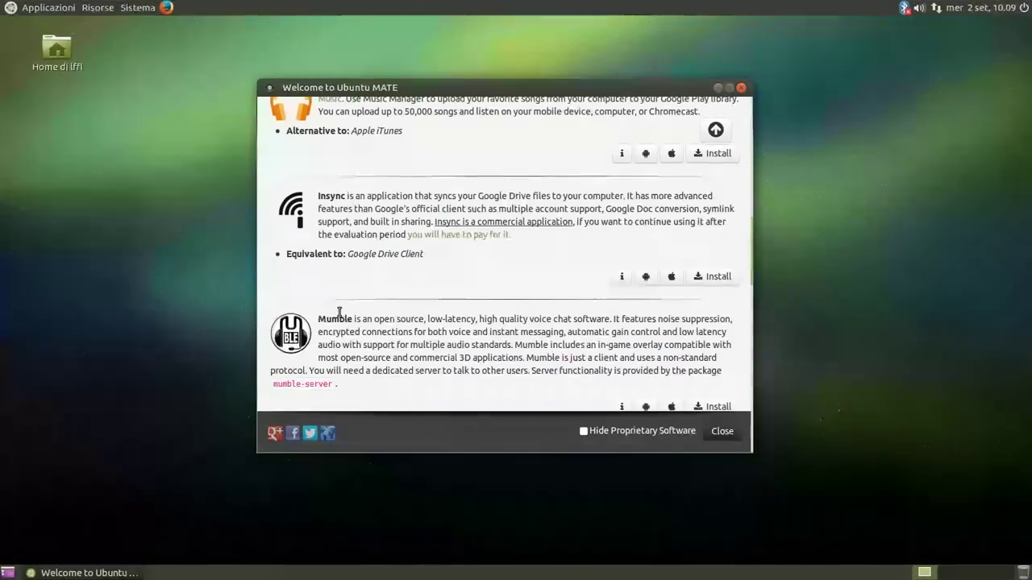
{"action": "scroll", "coordinate": [340, 312], "scroll_direction": "down", "scroll_amount": 3}
{"action": "scroll", "coordinate": [339, 313], "scroll_direction": "down", "scroll_amount": 6}
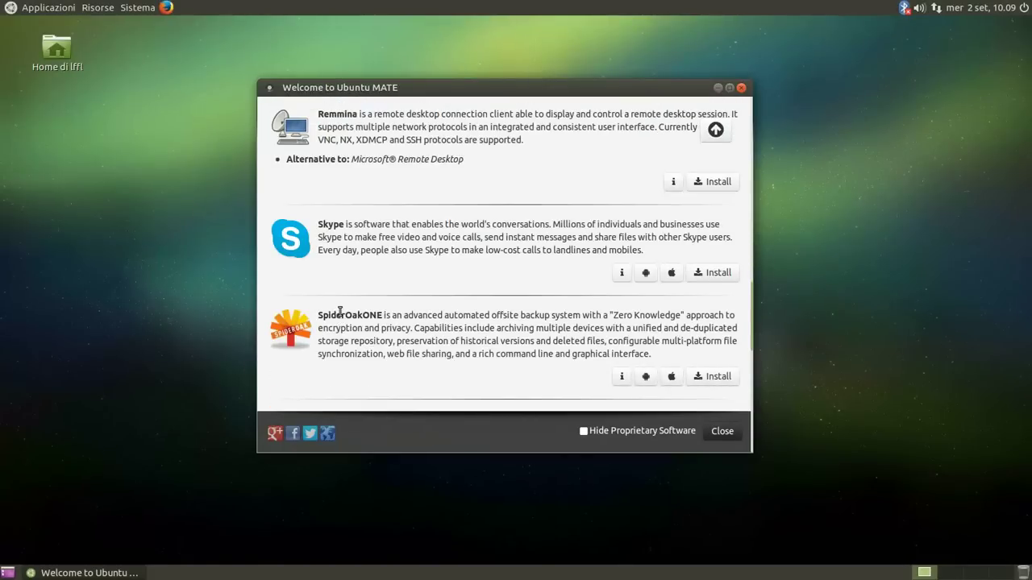
{"action": "scroll", "coordinate": [340, 313], "scroll_direction": "down", "scroll_amount": 2}
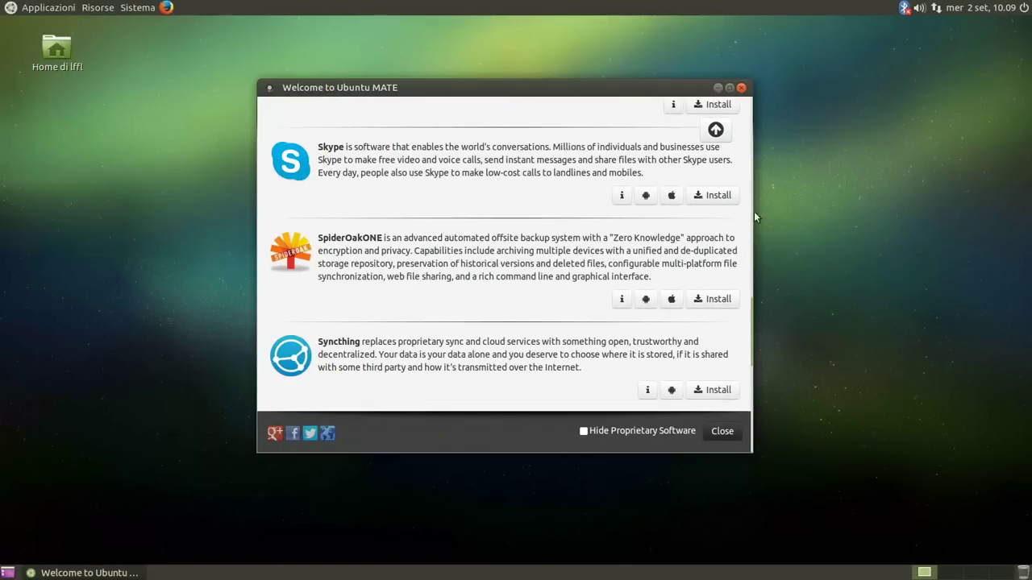
Step: Install Skype and wait while the package cache updates from it.archive.ubuntu.com
{"action": "left_click", "coordinate": [718, 195]}
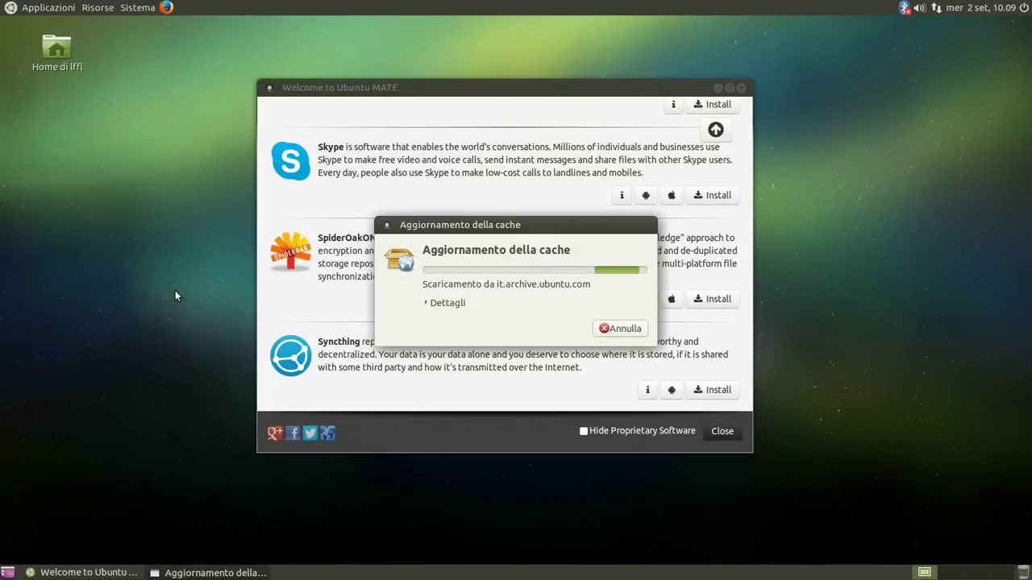
{"action": "left_click", "coordinate": [137, 12]}
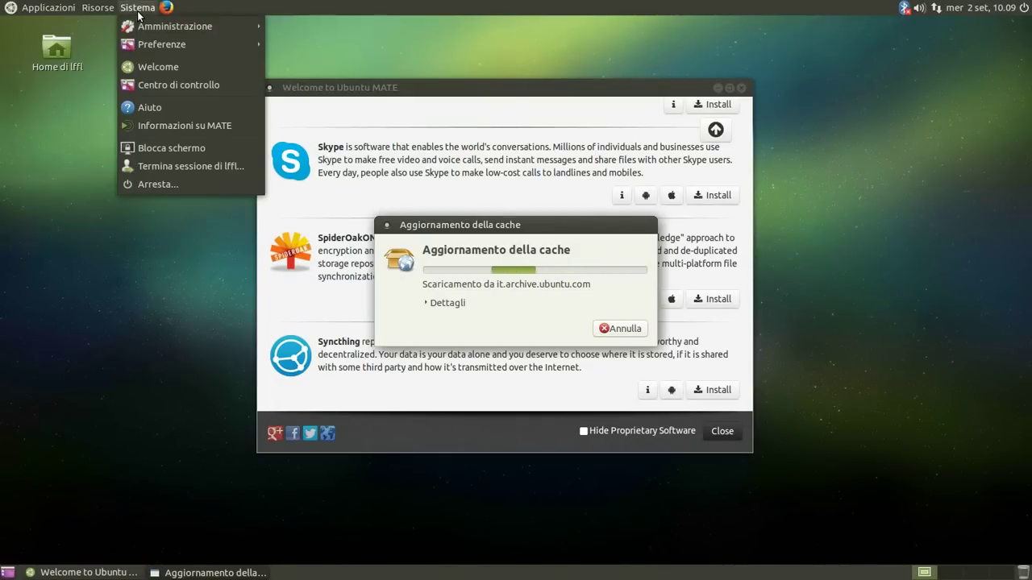
Step: Open Centro di controllo from the Sistema menu and launch MATE Tweak under Personale
{"action": "mouse_move", "coordinate": [148, 34]}
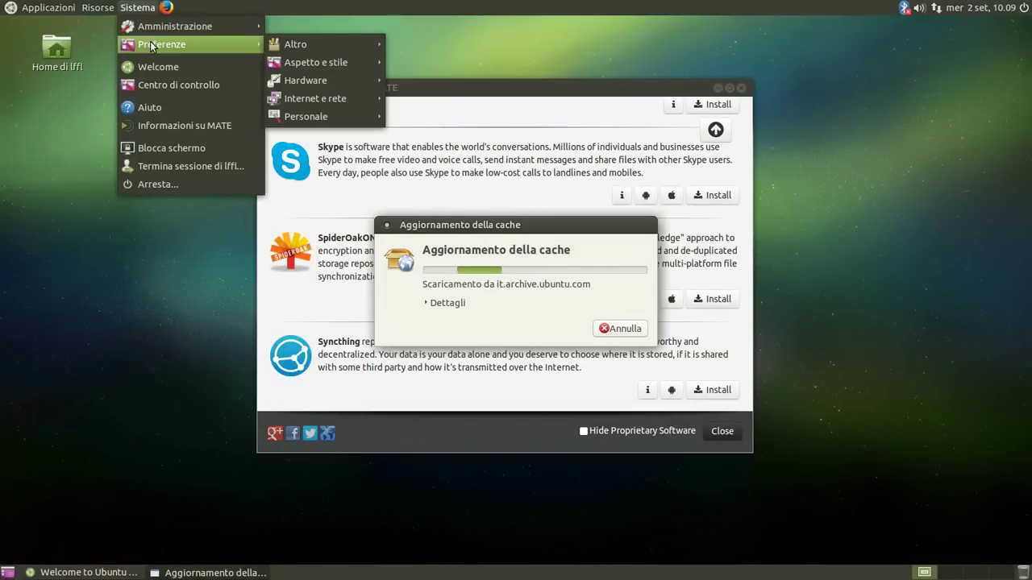
{"action": "left_click", "coordinate": [163, 85]}
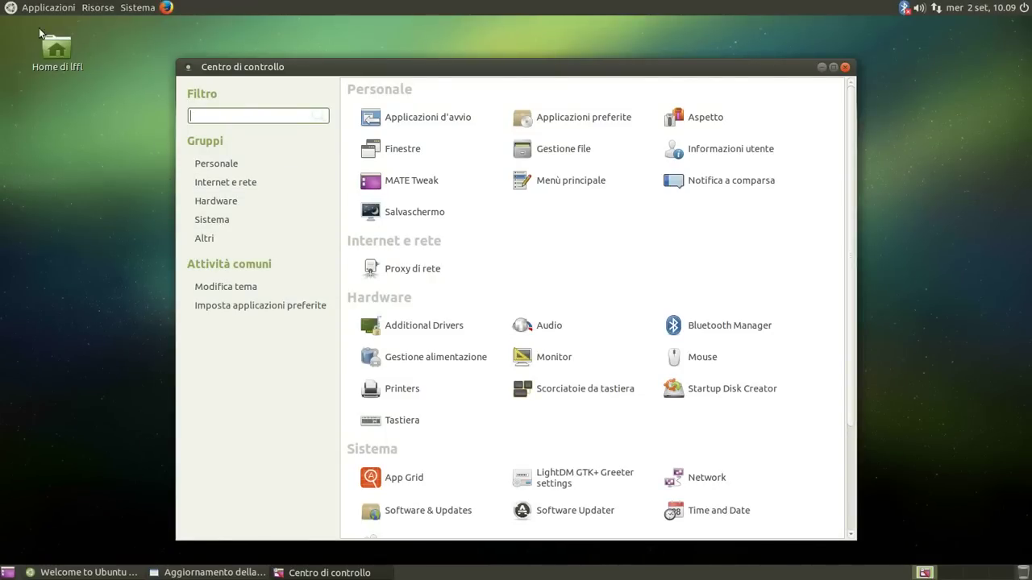
{"action": "left_click", "coordinate": [429, 183]}
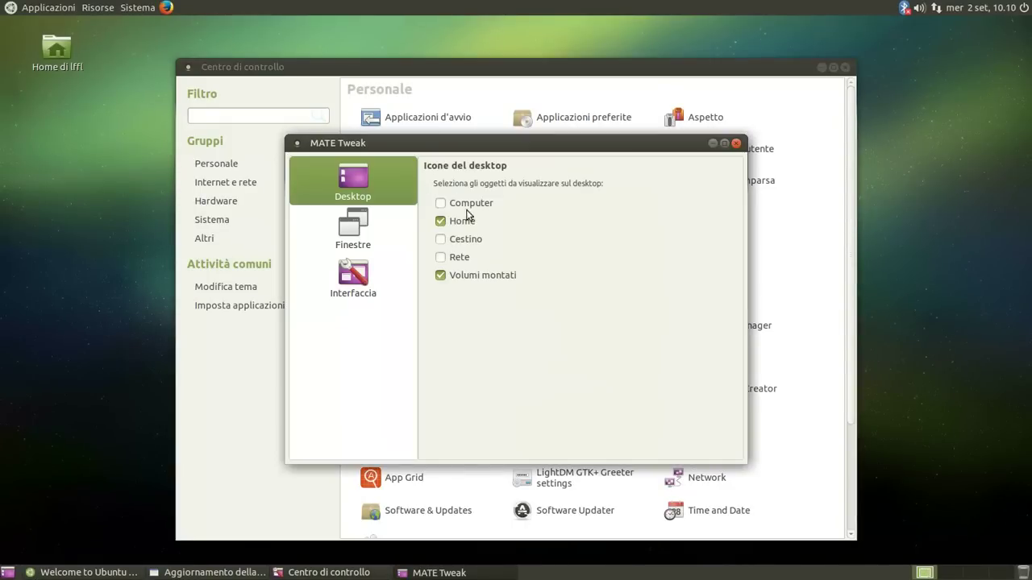
Step: On Finestre, try Contemporaneo window controls, revert to Tradizionale, and keep Marco as window manager
{"action": "left_click", "coordinate": [410, 222]}
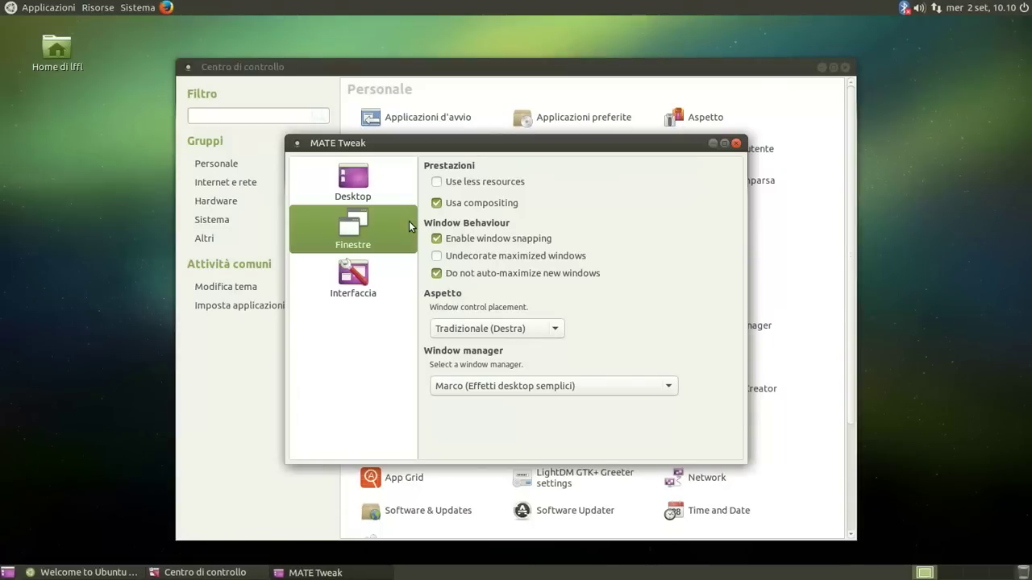
{"action": "left_click", "coordinate": [443, 328]}
{"action": "left_click", "coordinate": [446, 341]}
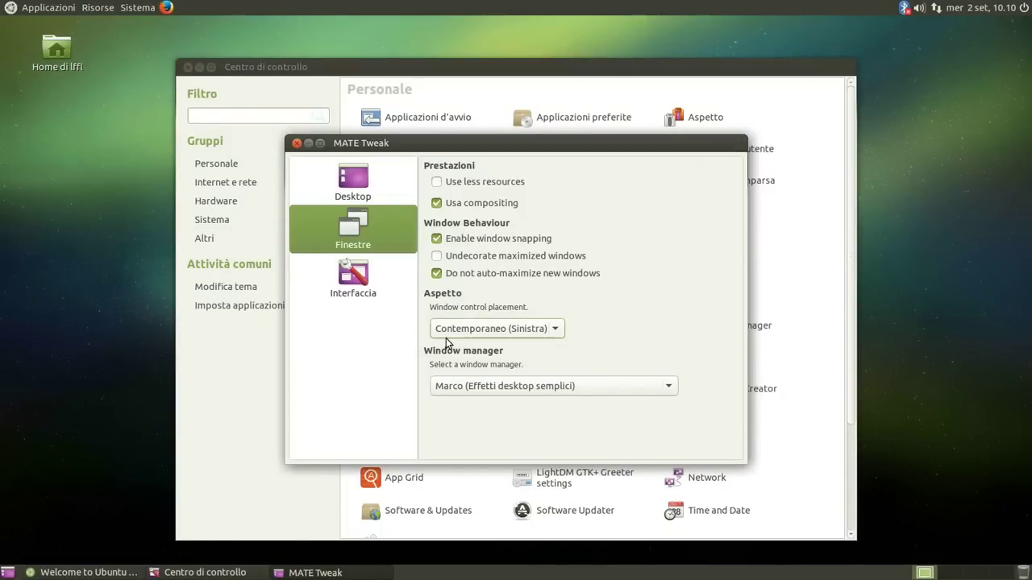
{"action": "left_click", "coordinate": [454, 328]}
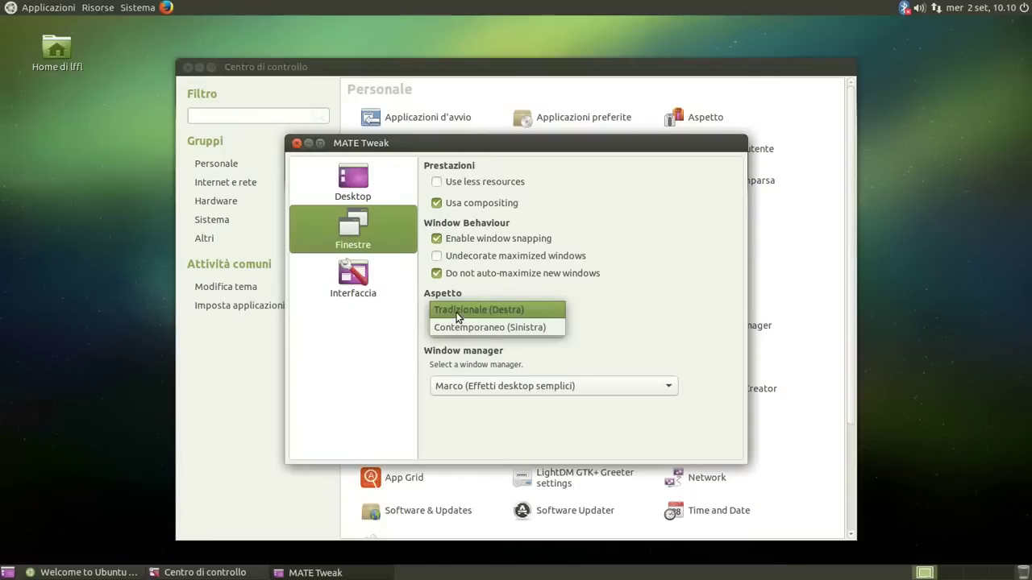
{"action": "left_click", "coordinate": [457, 310]}
{"action": "left_click", "coordinate": [480, 385]}
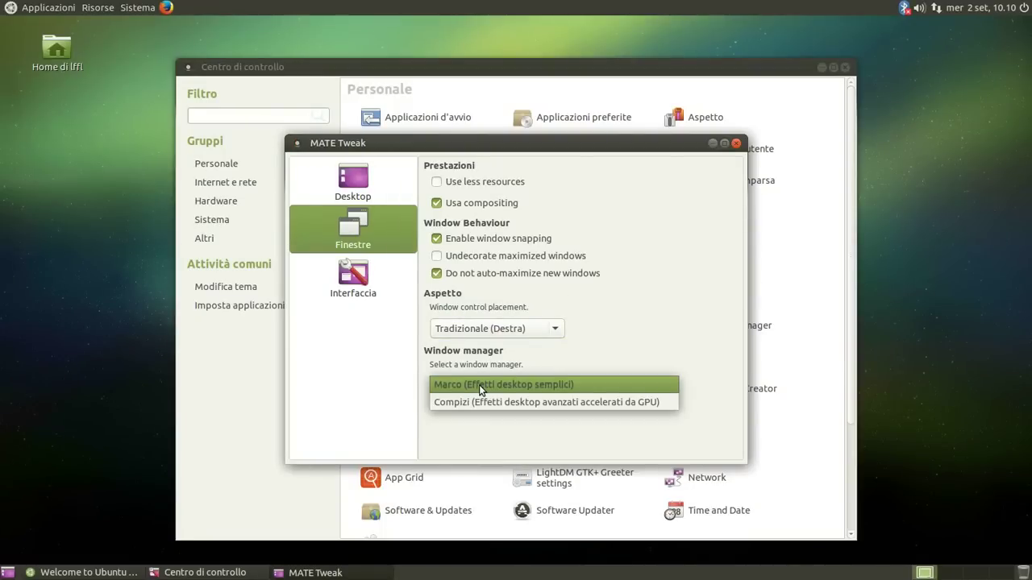
{"action": "left_click", "coordinate": [479, 385]}
Step: On the Interfaccia page, switch the panel layout to Cupertino
{"action": "left_click", "coordinate": [364, 292]}
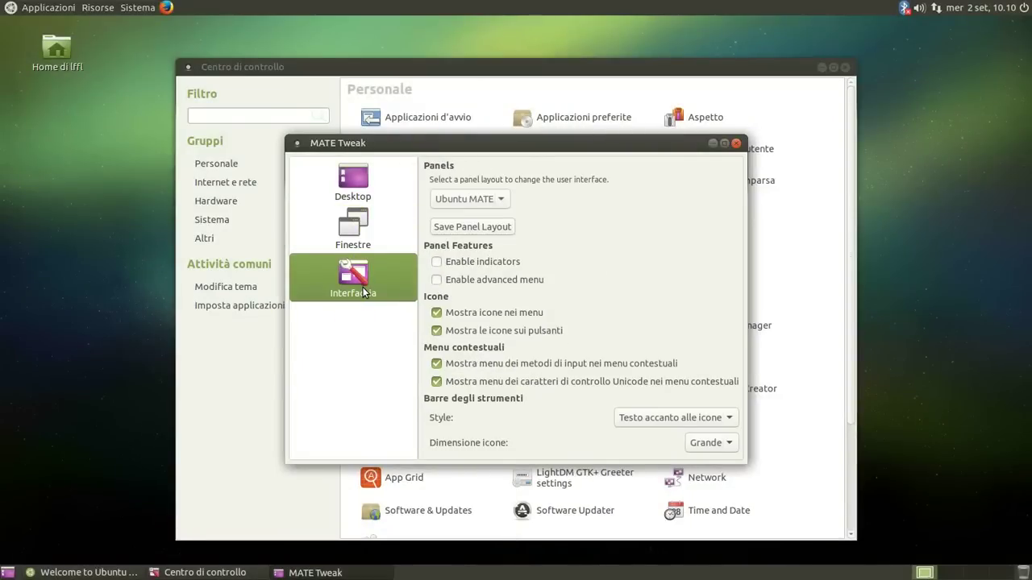
{"action": "left_click", "coordinate": [469, 202]}
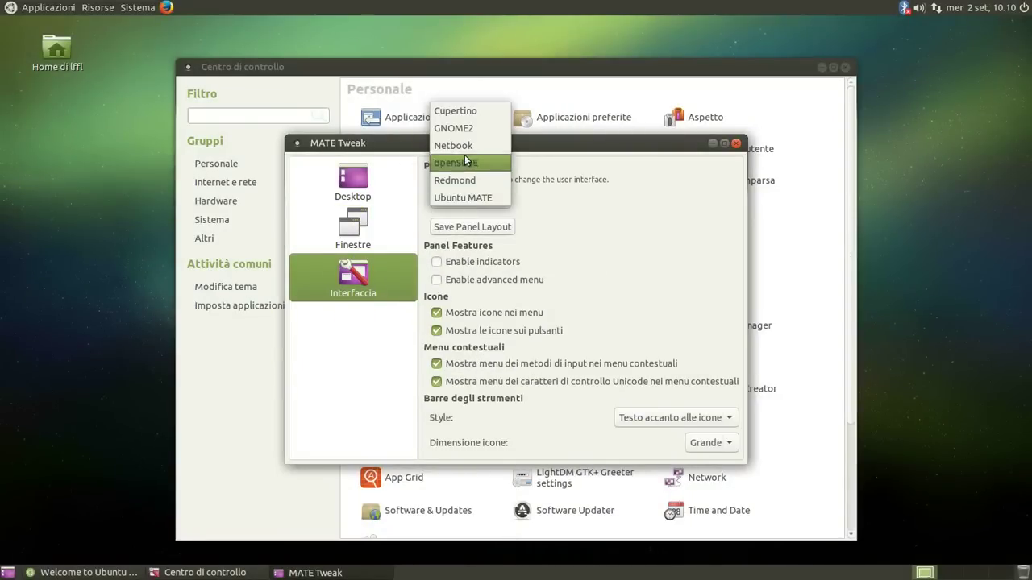
{"action": "left_click", "coordinate": [462, 113]}
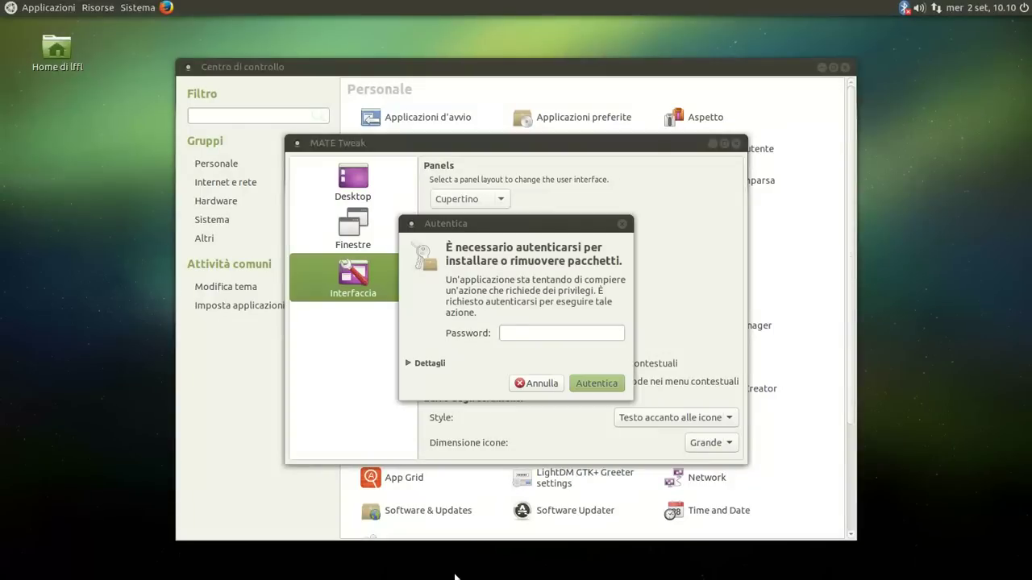
Step: Enter the account password in Autentica so the Skype packages start installing
{"action": "left_click", "coordinate": [520, 337]}
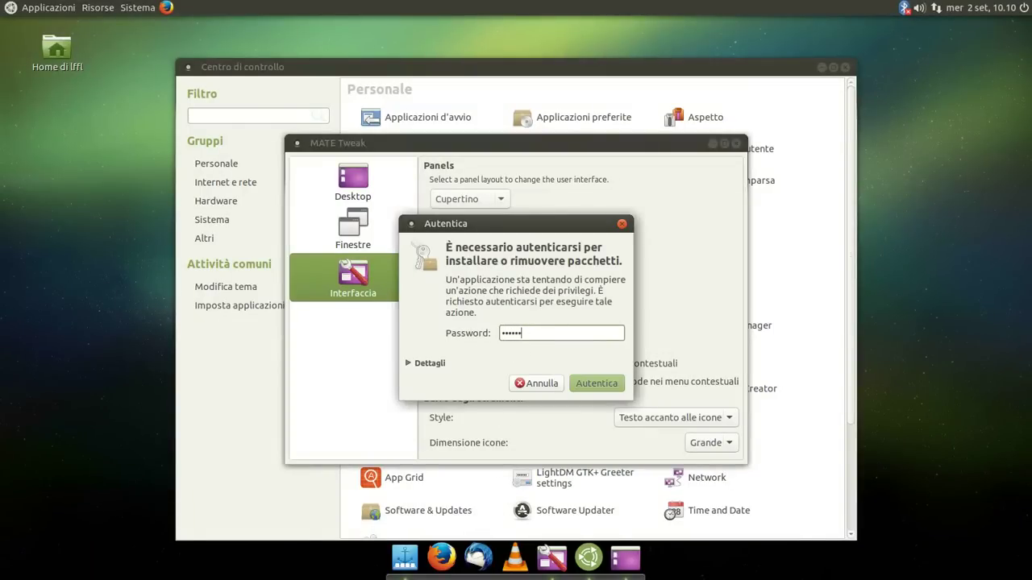
{"action": "key", "text": "Return"}
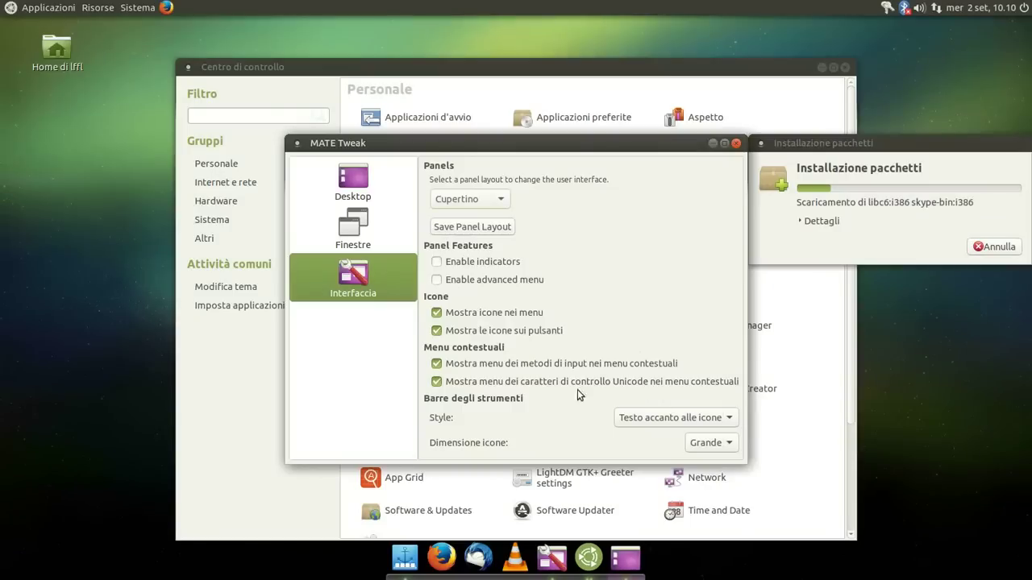
{"action": "left_click", "coordinate": [500, 200]}
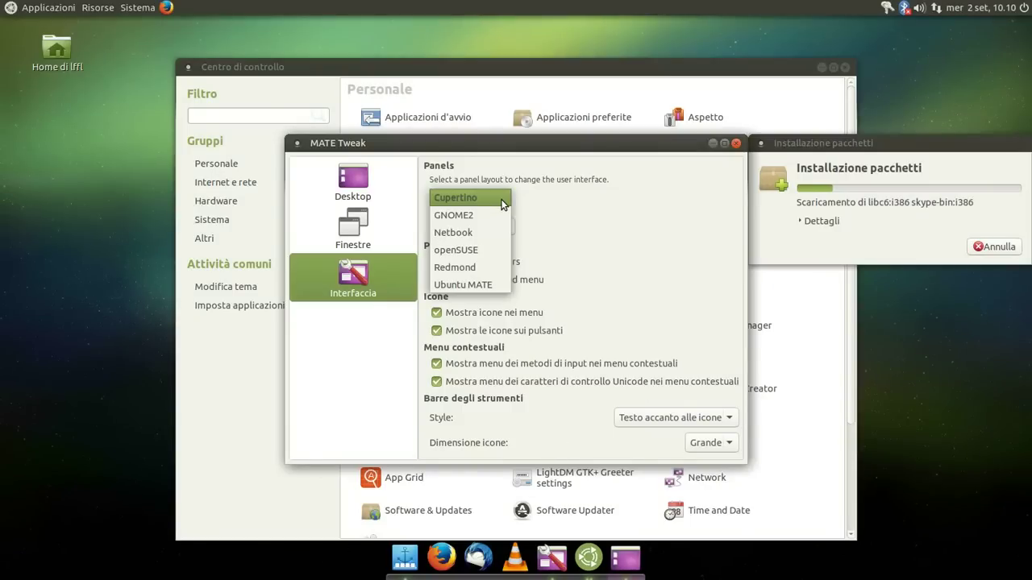
Step: Try the GNOME2 and then Netbook panel layouts, checking the applications menu
{"action": "left_click", "coordinate": [492, 214]}
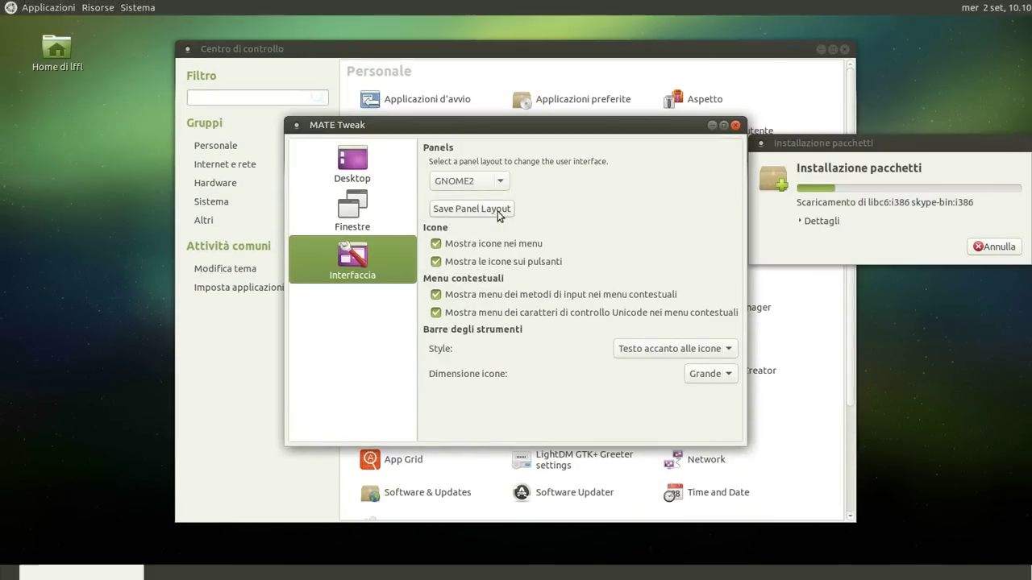
{"action": "left_click", "coordinate": [502, 184]}
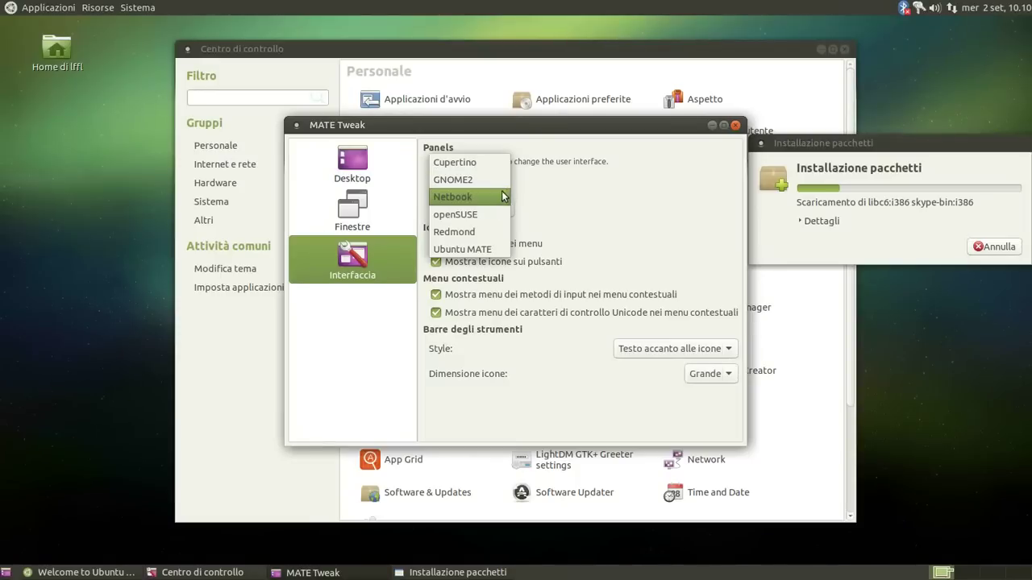
{"action": "left_click", "coordinate": [498, 199]}
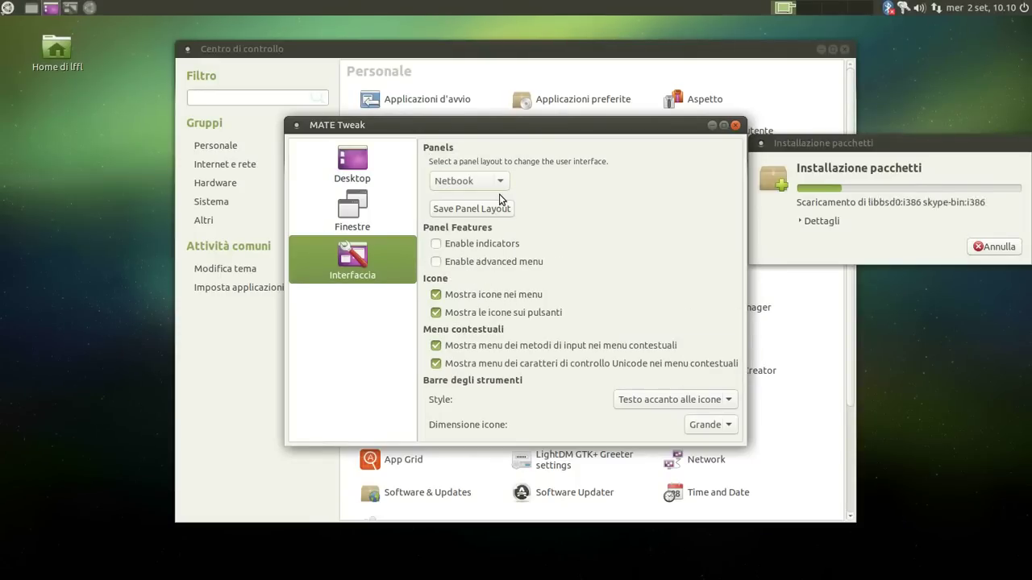
{"action": "left_click", "coordinate": [6, 10]}
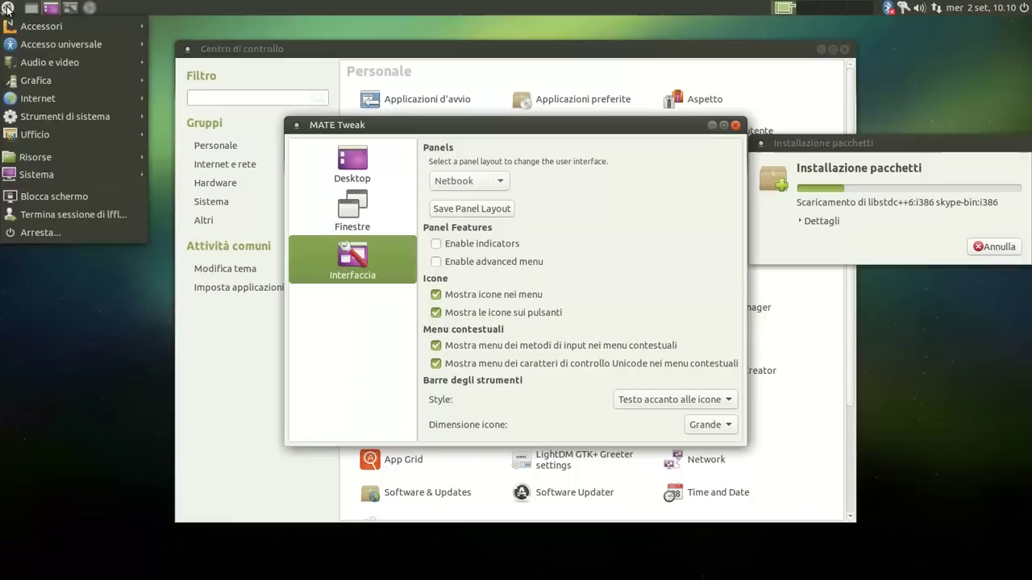
{"action": "left_click", "coordinate": [6, 9]}
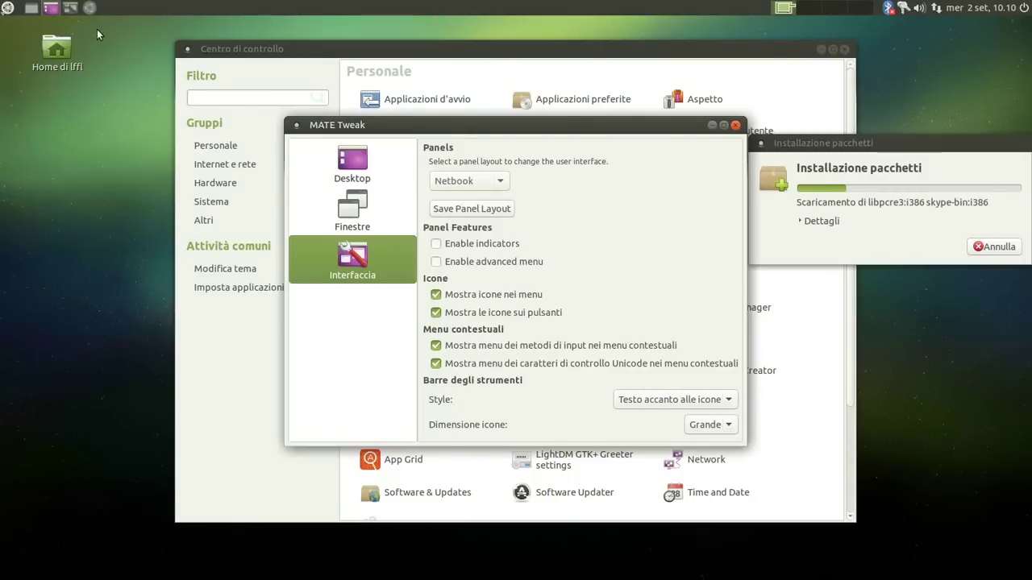
Step: Open the home folder from the desktop icon, then choose the openSUSE panel layout
{"action": "left_click", "coordinate": [47, 36]}
{"action": "double_click", "coordinate": [47, 35]}
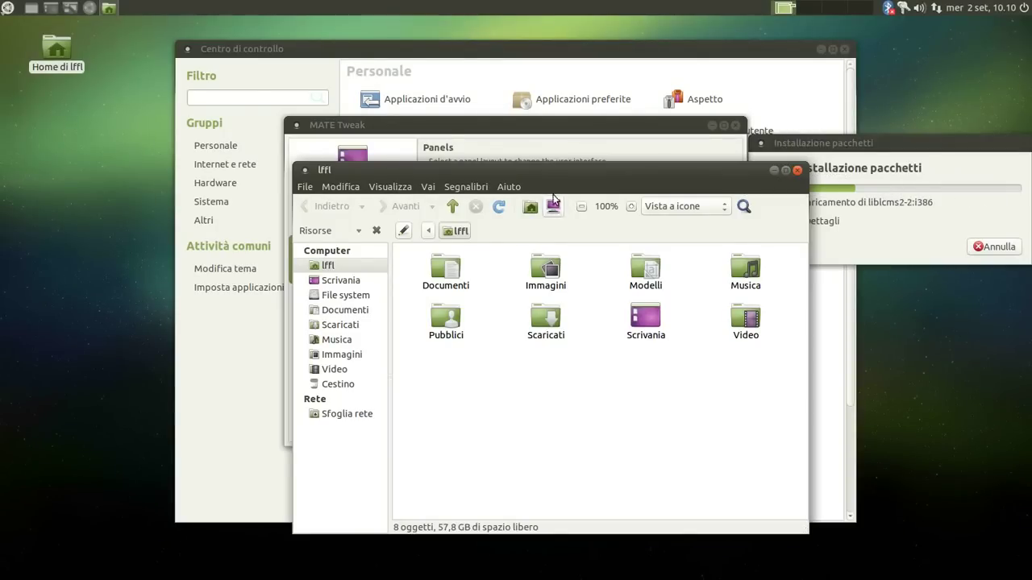
{"action": "left_click", "coordinate": [567, 142]}
{"action": "left_click", "coordinate": [496, 180]}
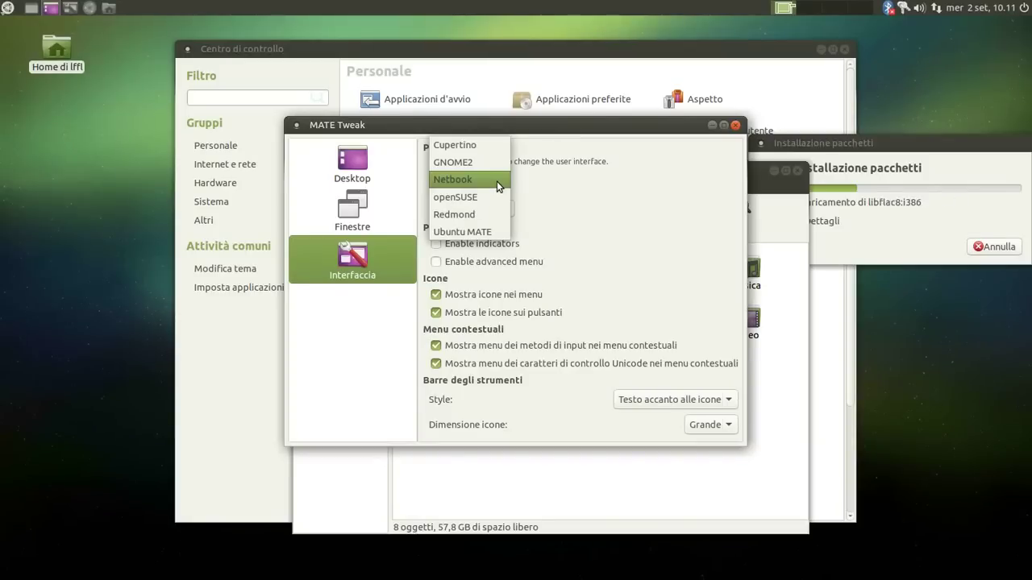
{"action": "left_click", "coordinate": [487, 194]}
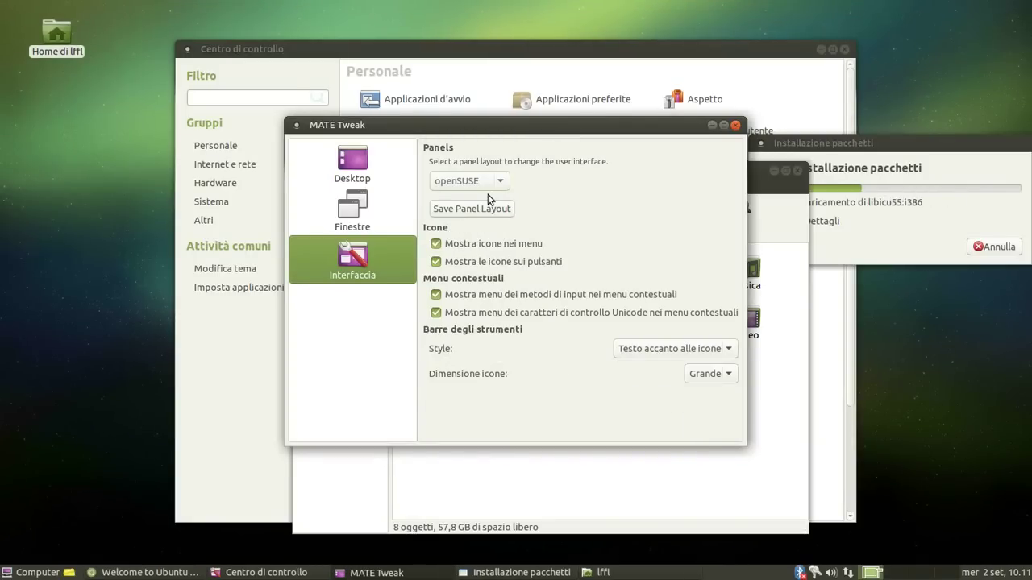
{"action": "left_click", "coordinate": [51, 574]}
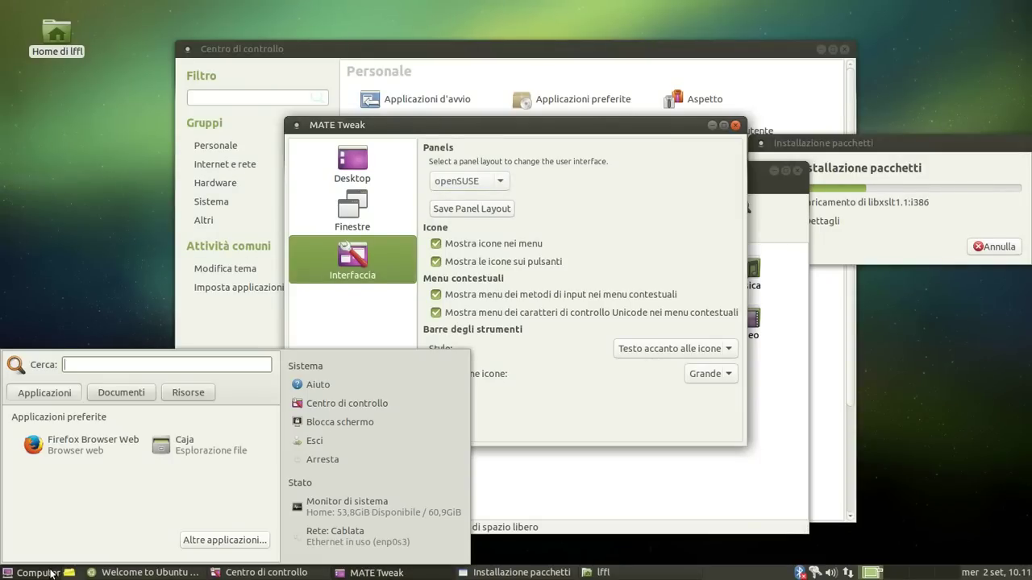
Step: Try the Redmond panel layout, then switch back to Ubuntu MATE
{"action": "left_click", "coordinate": [51, 573]}
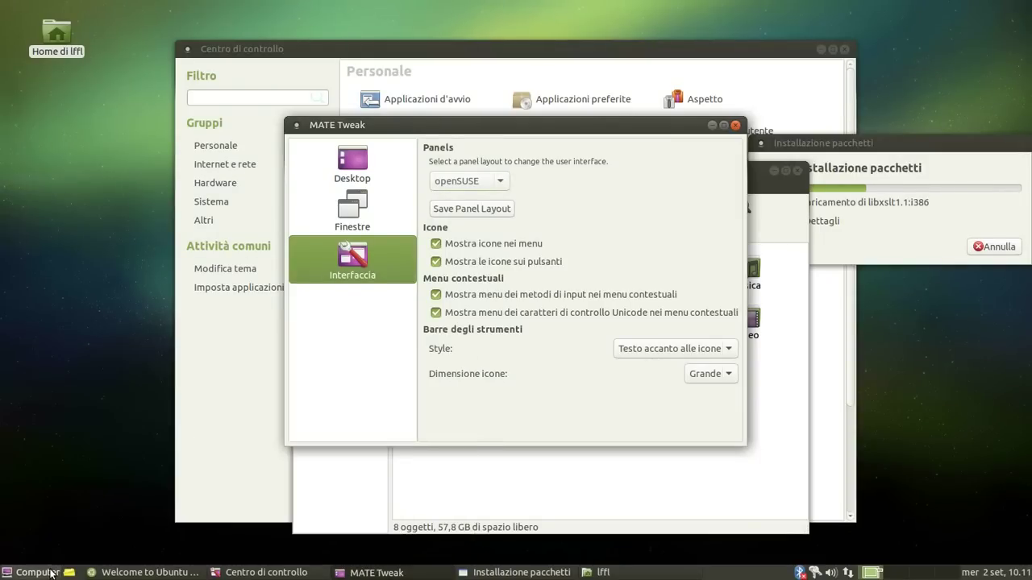
{"action": "left_click", "coordinate": [475, 183]}
{"action": "left_click", "coordinate": [473, 195]}
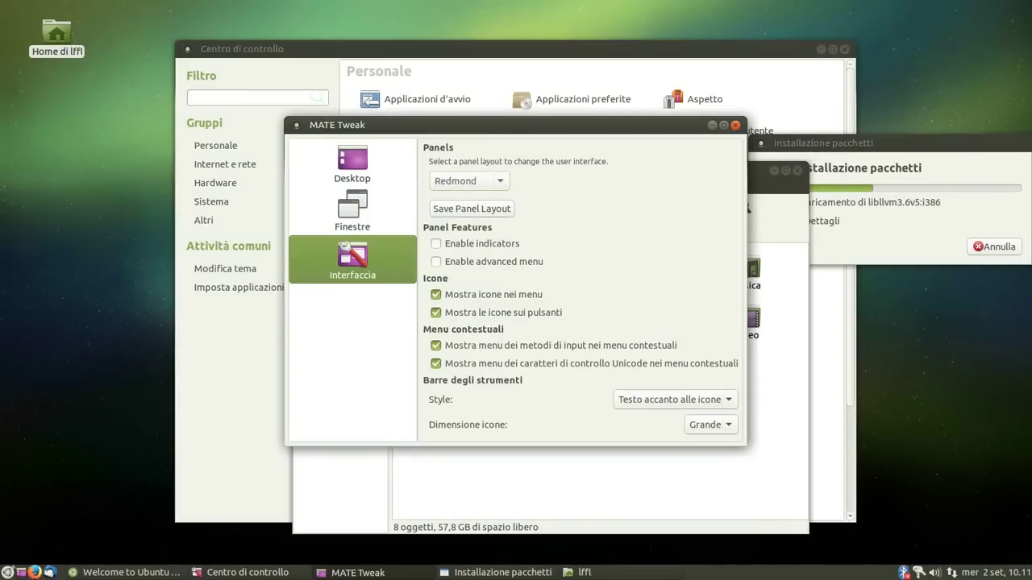
{"action": "left_click", "coordinate": [9, 572]}
{"action": "left_click", "coordinate": [10, 571]}
{"action": "left_click", "coordinate": [484, 194]}
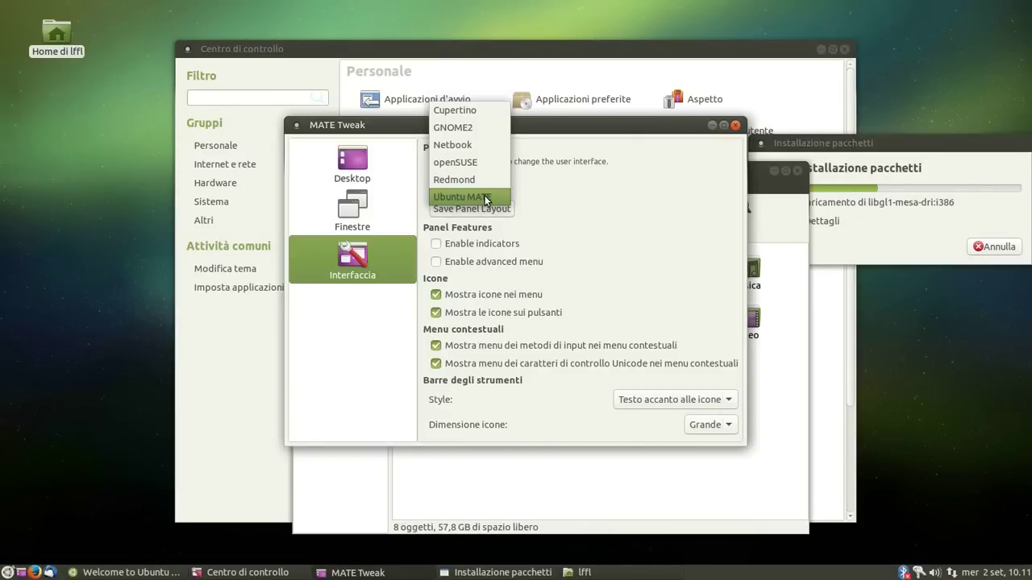
{"action": "left_click", "coordinate": [484, 196]}
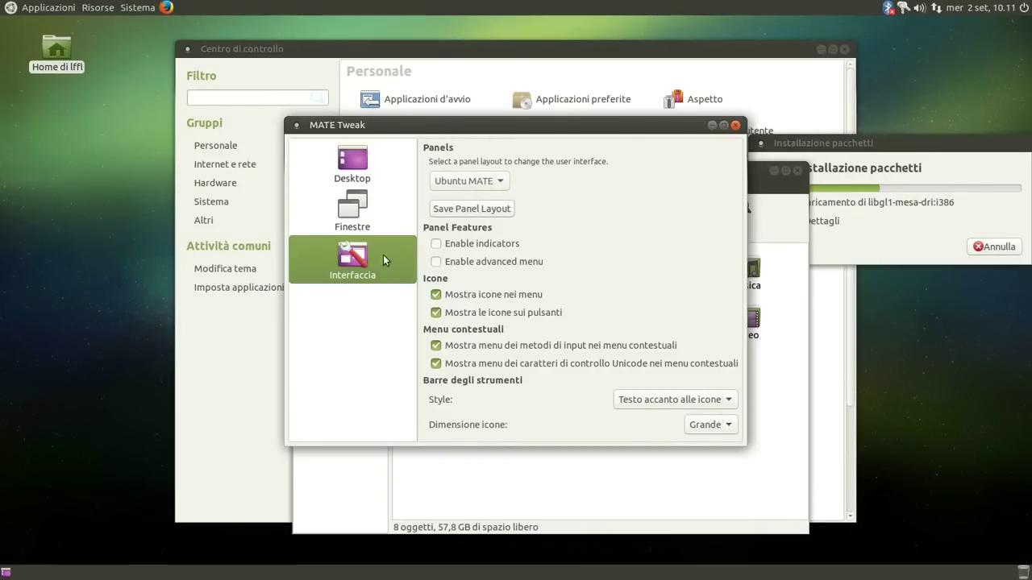
Step: Set Dimensione icone to Piccola, then back to Grande
{"action": "left_click", "coordinate": [730, 429]}
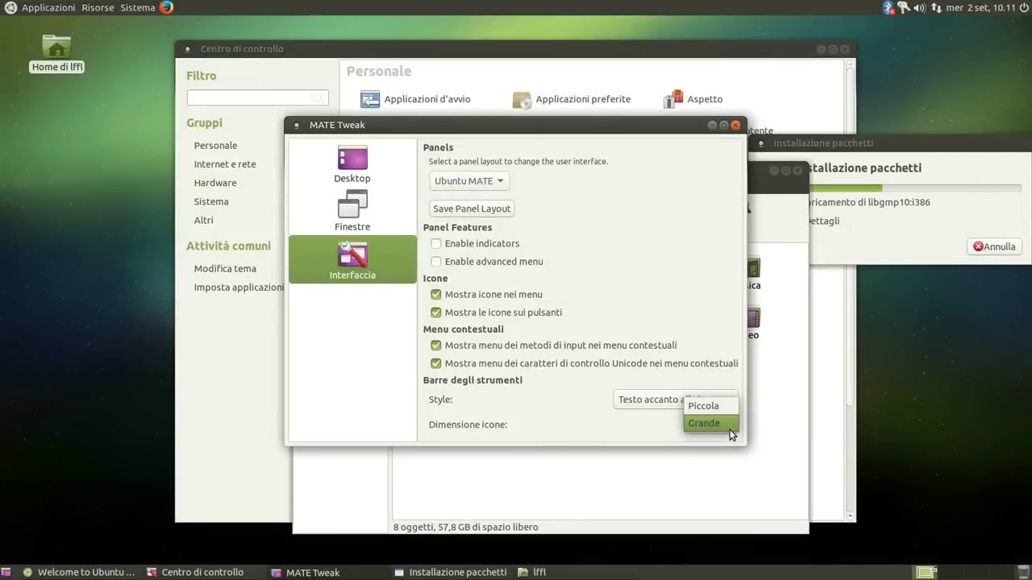
{"action": "left_click", "coordinate": [715, 407]}
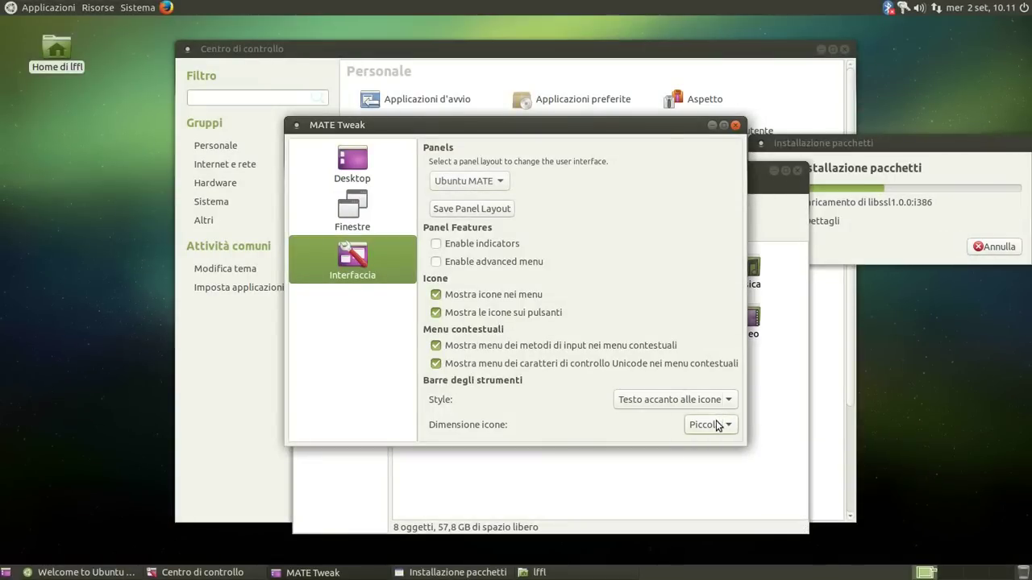
{"action": "left_click", "coordinate": [716, 425]}
{"action": "left_click", "coordinate": [715, 441]}
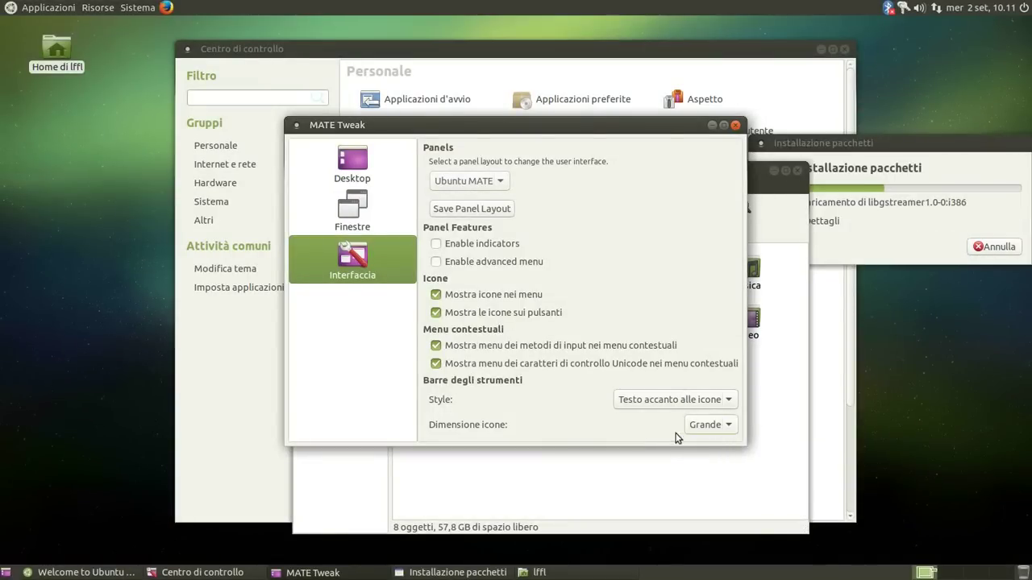
Step: View the Finestre settings, then close MATE Tweak and the home folder window
{"action": "left_click", "coordinate": [342, 198]}
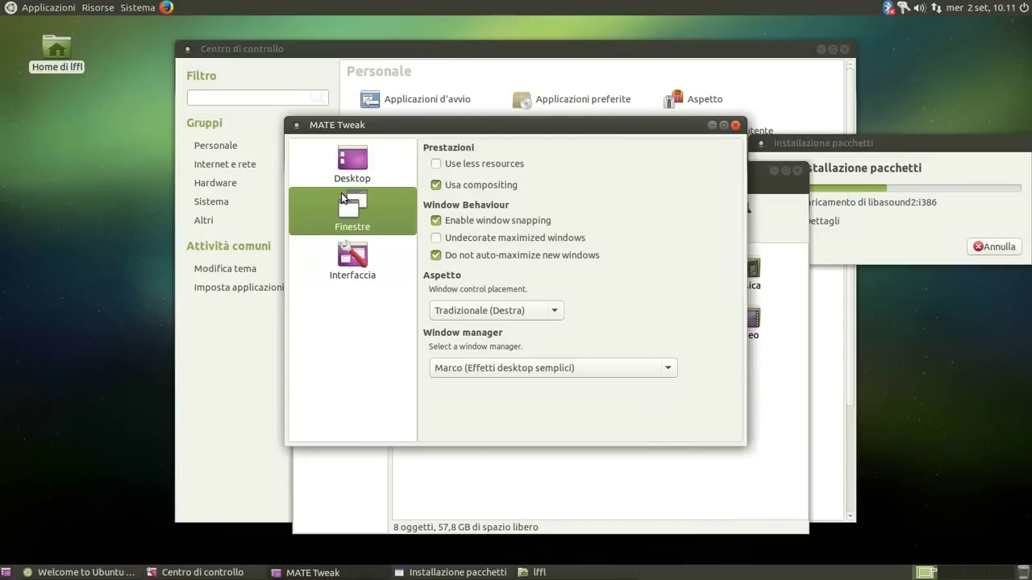
{"action": "left_click", "coordinate": [735, 124]}
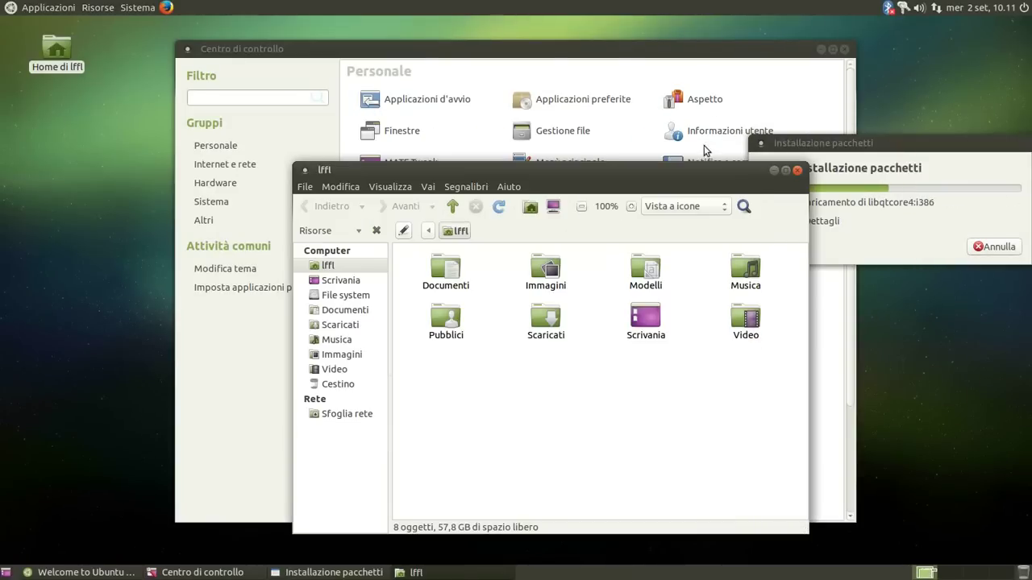
{"action": "left_click", "coordinate": [796, 172]}
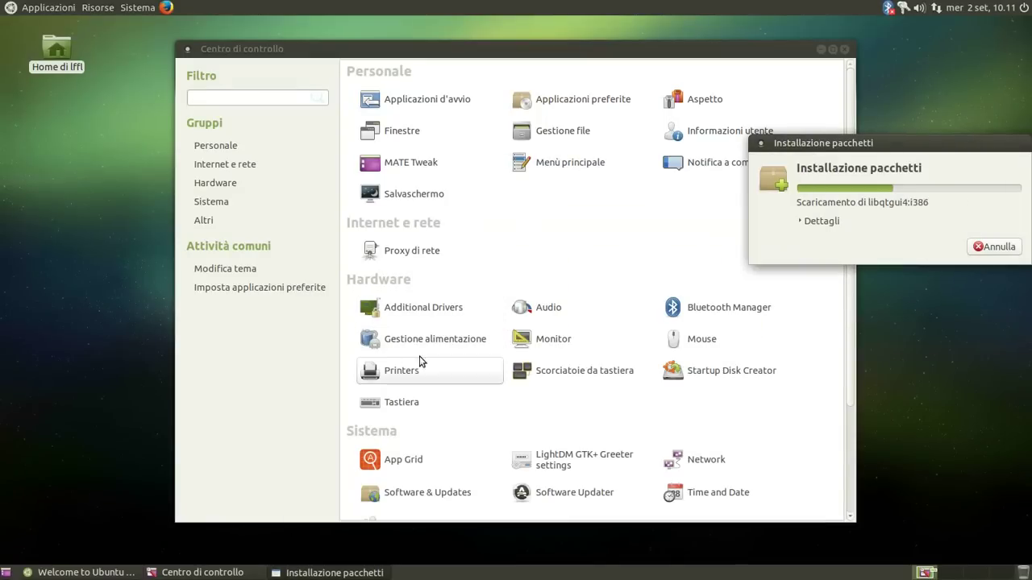
{"action": "scroll", "coordinate": [448, 378], "scroll_direction": "down", "scroll_amount": 3}
{"action": "left_click", "coordinate": [606, 353]}
{"action": "type", "text": "64"}
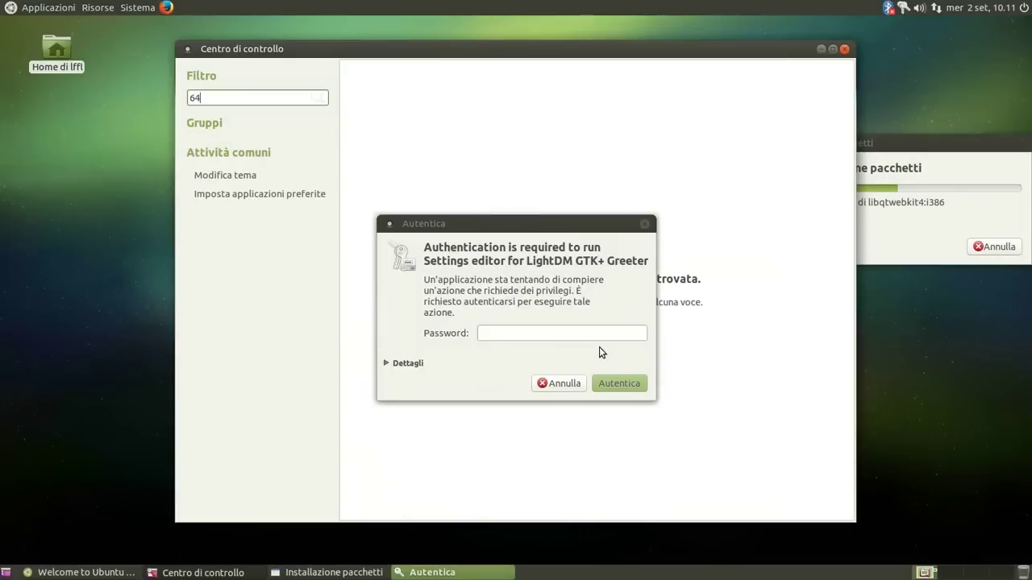
{"action": "left_click", "coordinate": [589, 331]}
{"action": "type", "text": "****"}
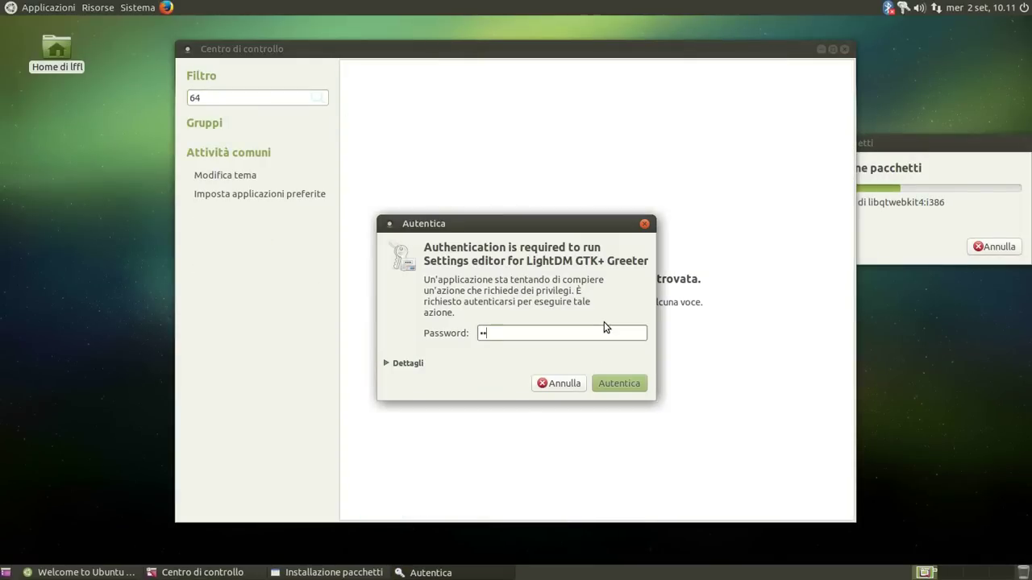
{"action": "key", "text": "Return"}
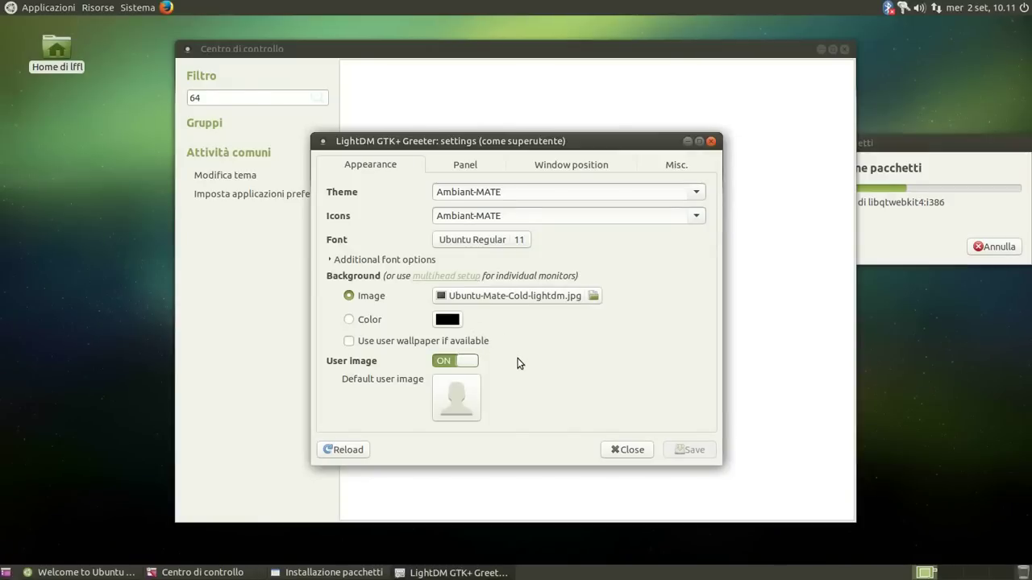
{"action": "left_click", "coordinate": [466, 165]}
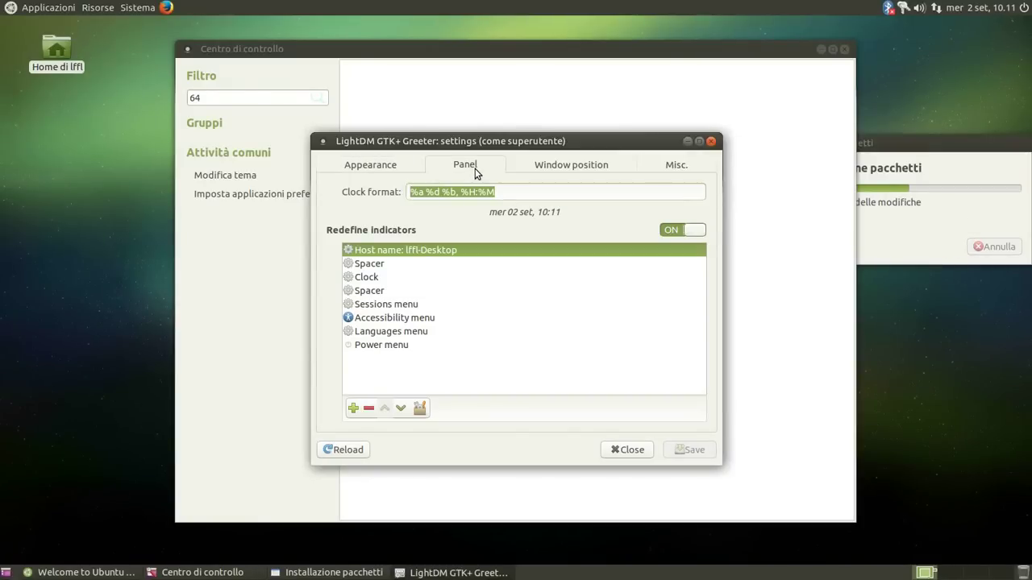
{"action": "left_click", "coordinate": [545, 168]}
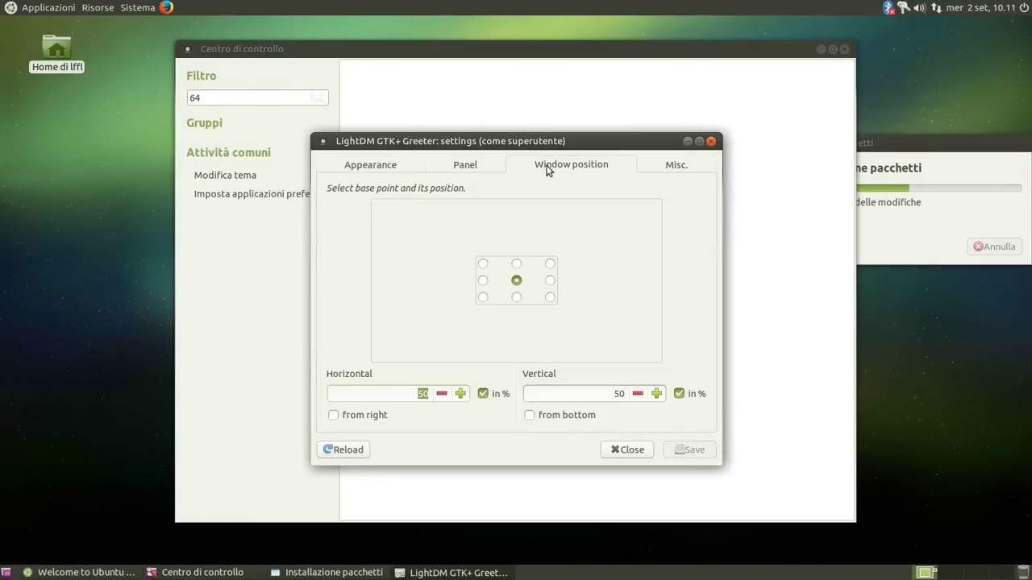
{"action": "left_click", "coordinate": [686, 167]}
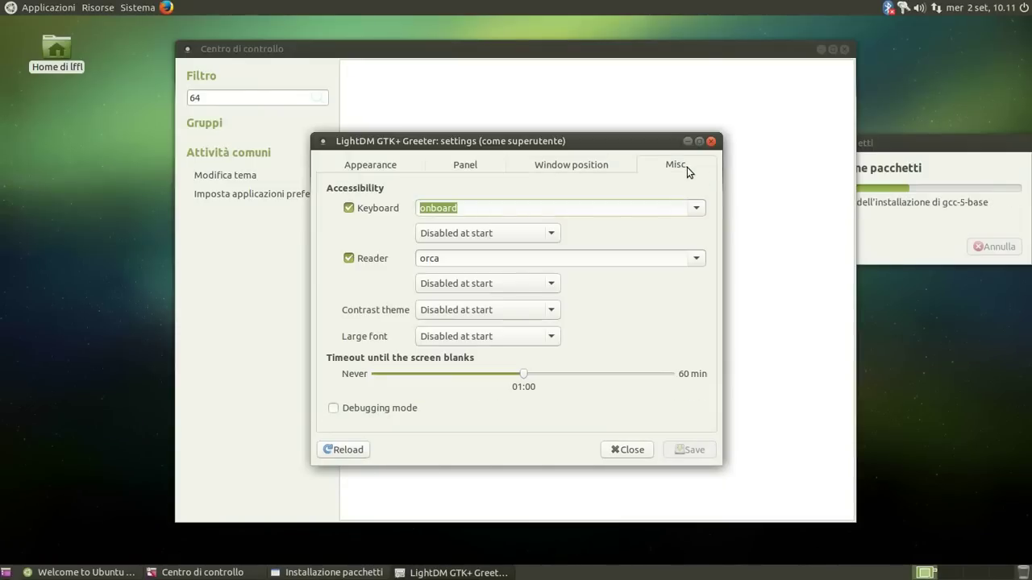
{"action": "left_click", "coordinate": [627, 450]}
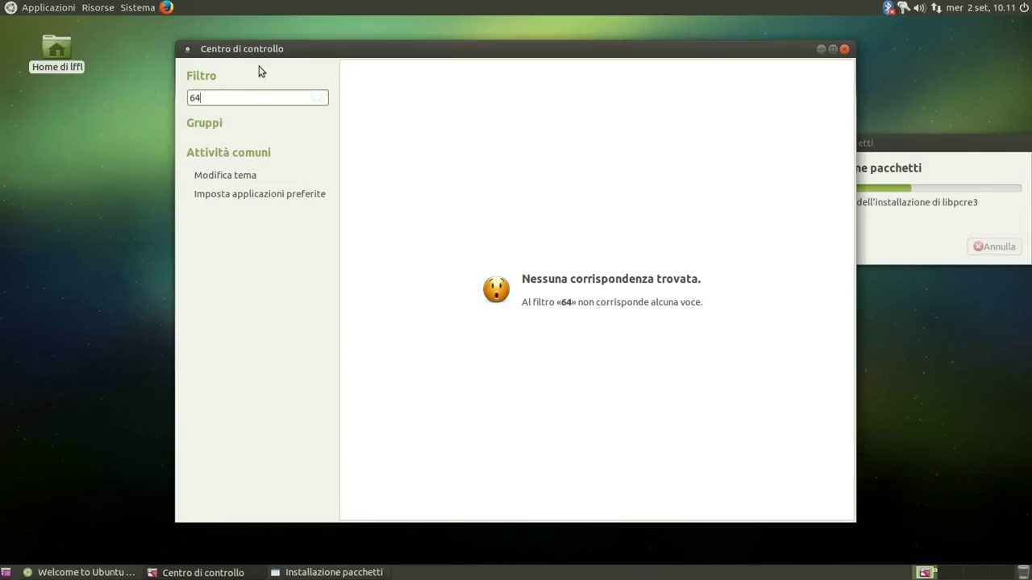
{"action": "key", "text": "BackSpace"}
{"action": "key", "text": "BackSpace"}
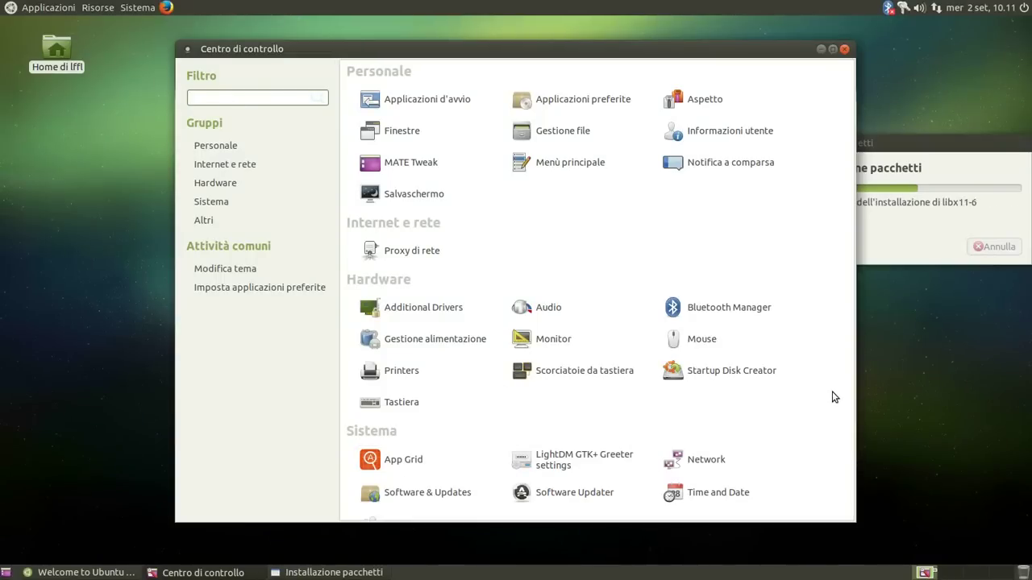
{"action": "left_click", "coordinate": [394, 463]}
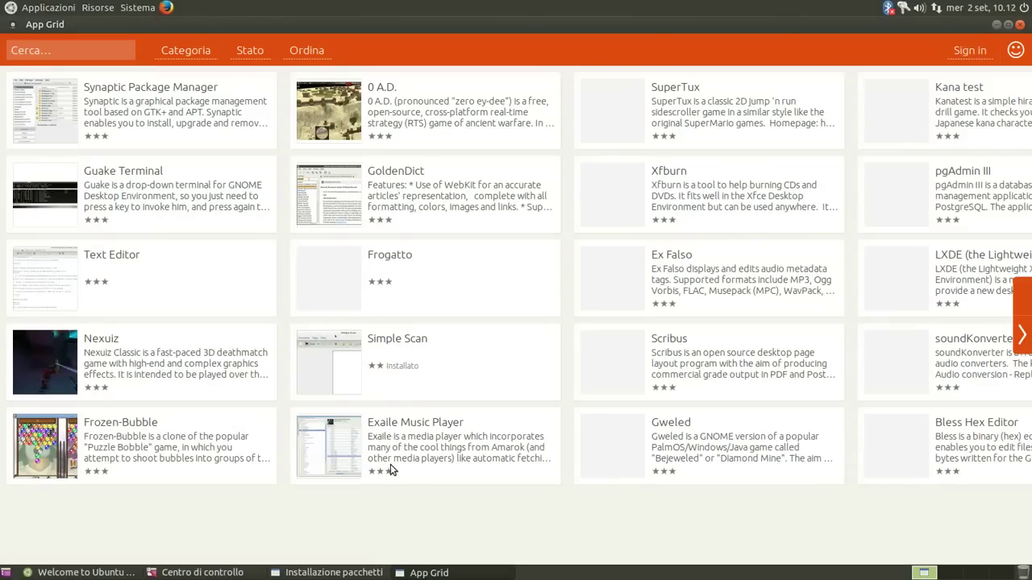
{"action": "left_click", "coordinate": [90, 299]}
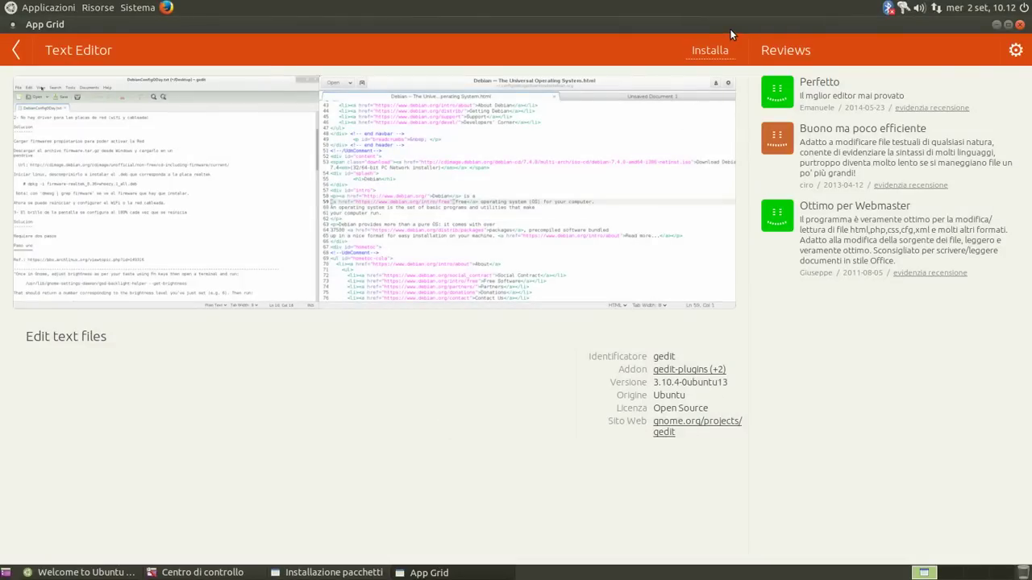
{"action": "left_click_drag", "start_coordinate": [725, 38], "coordinate": [714, 71]}
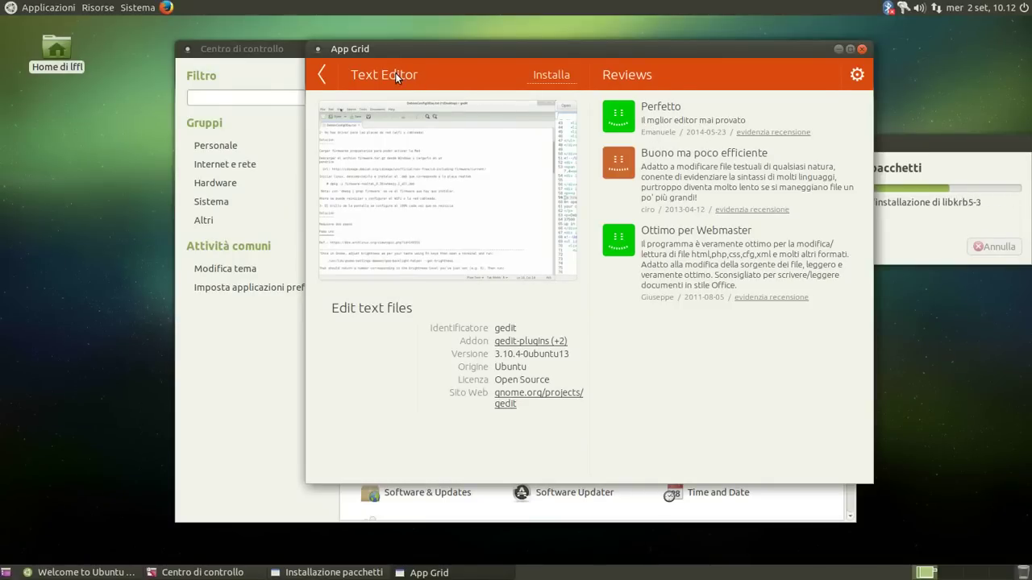
{"action": "left_click", "coordinate": [326, 72]}
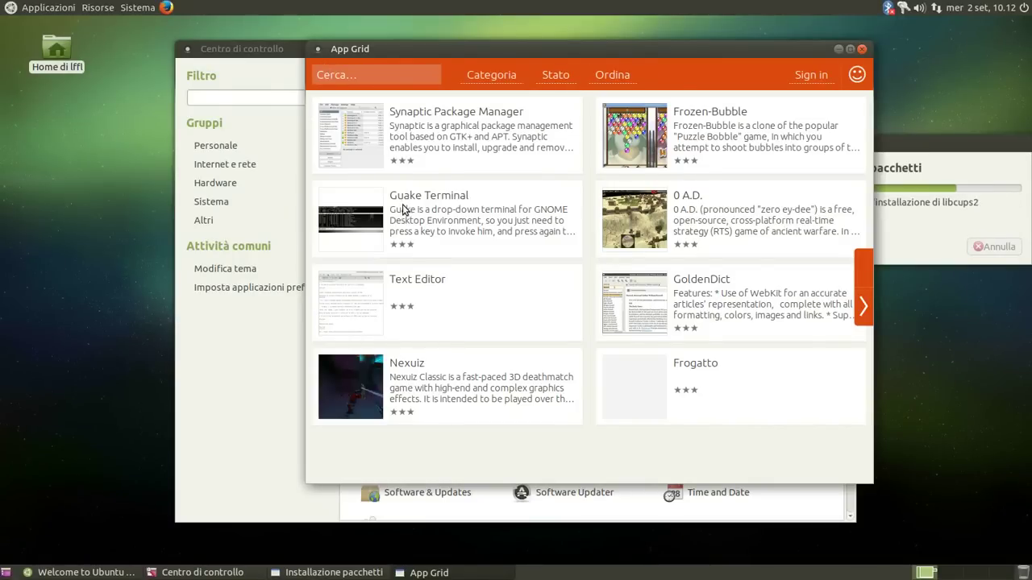
{"action": "left_click", "coordinate": [410, 196]}
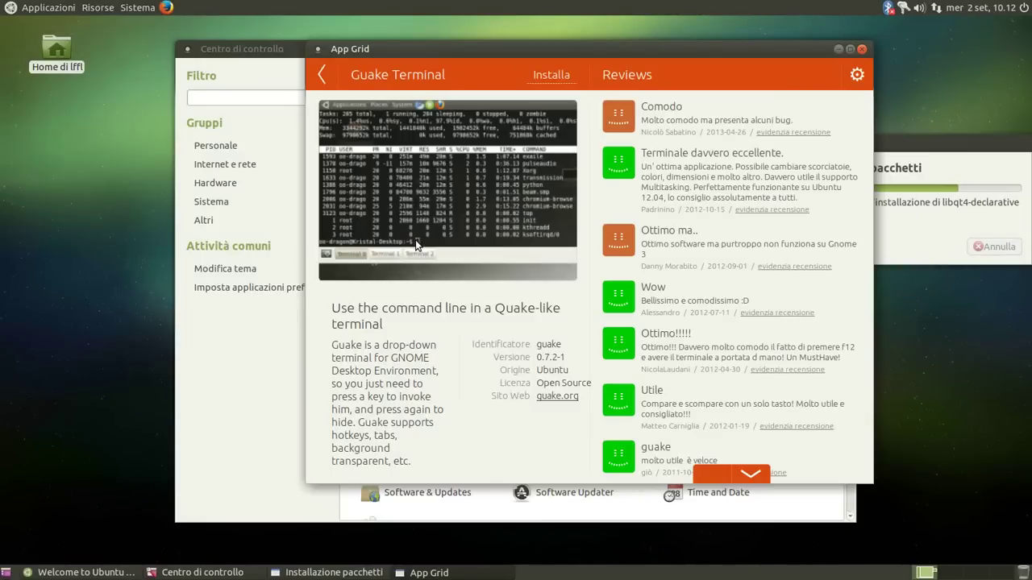
{"action": "left_click", "coordinate": [325, 74]}
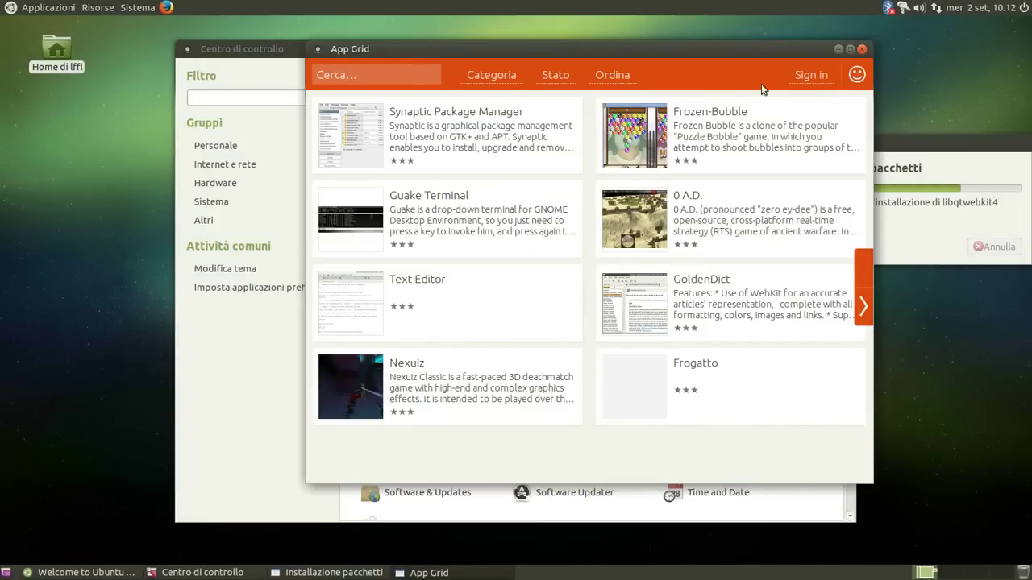
{"action": "left_click", "coordinate": [860, 49]}
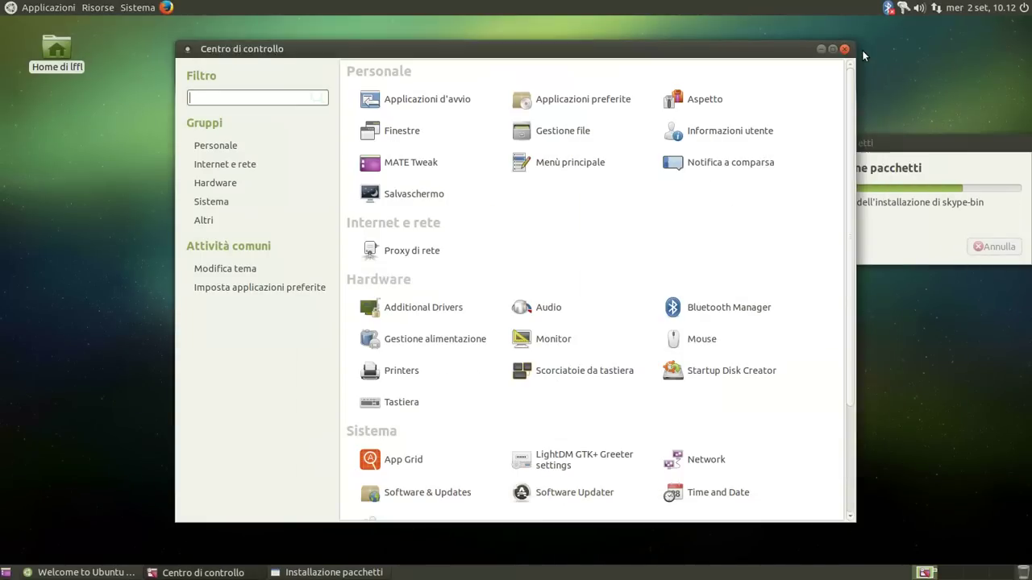
{"action": "scroll", "coordinate": [589, 460], "scroll_direction": "down", "scroll_amount": 4}
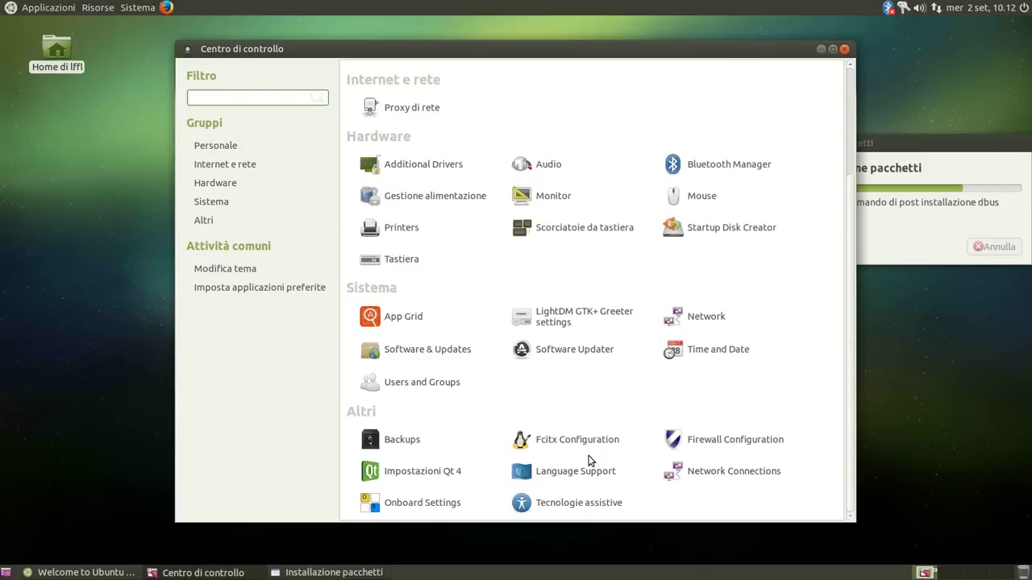
{"action": "left_click", "coordinate": [582, 450]}
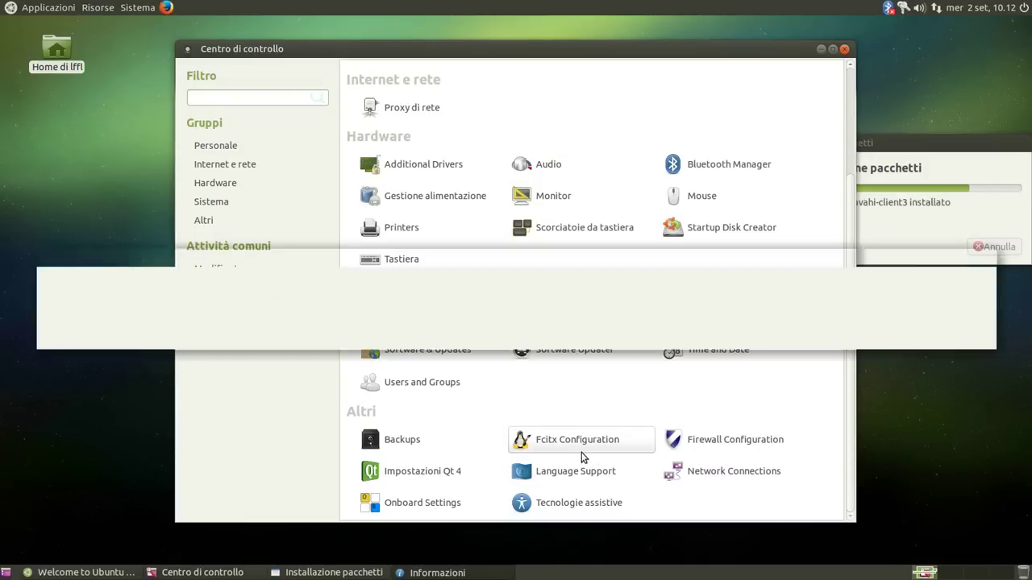
{"action": "left_click", "coordinate": [961, 332]}
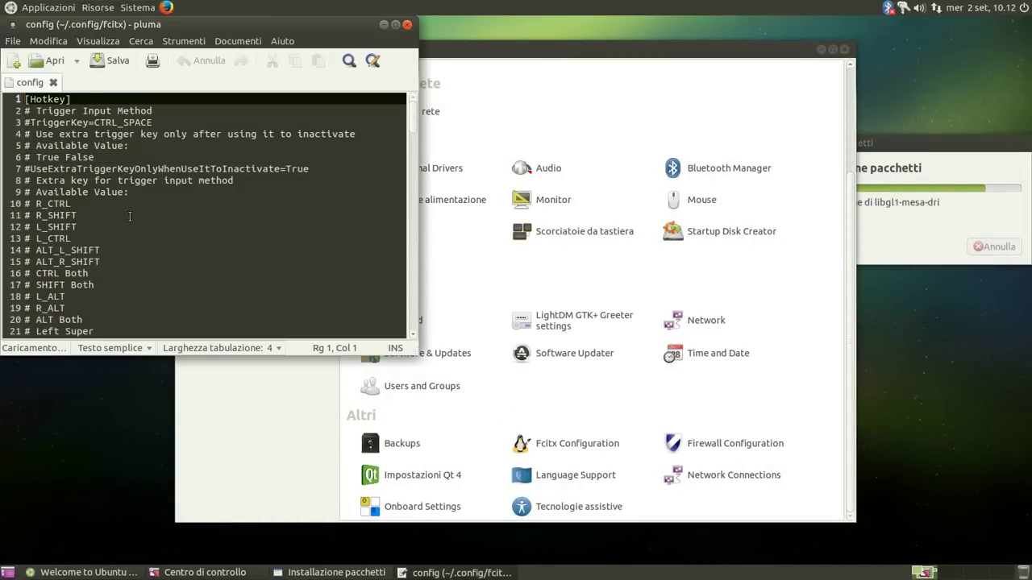
{"action": "scroll", "coordinate": [121, 208], "scroll_direction": "down", "scroll_amount": 7}
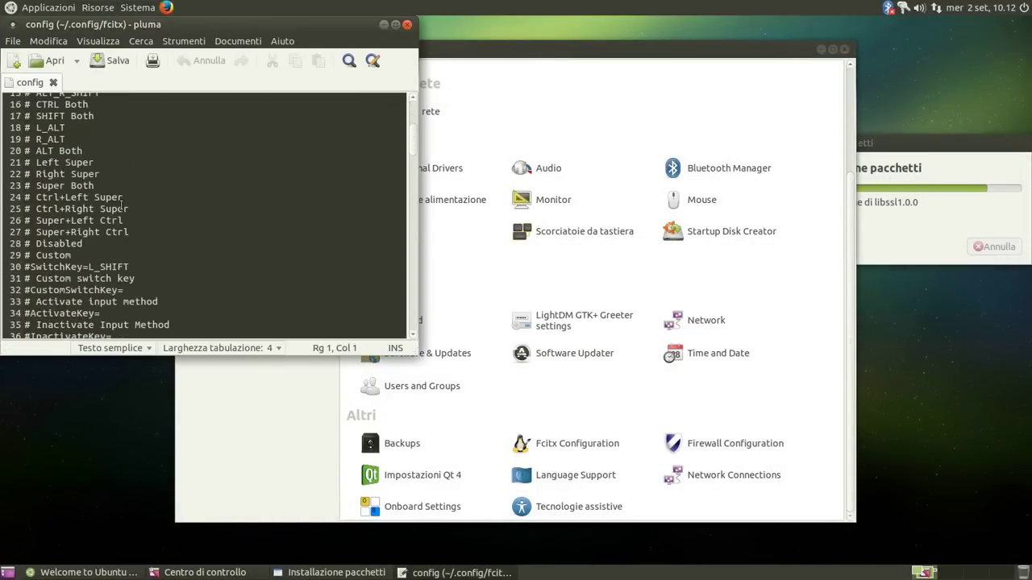
{"action": "scroll", "coordinate": [121, 208], "scroll_direction": "down", "scroll_amount": 9}
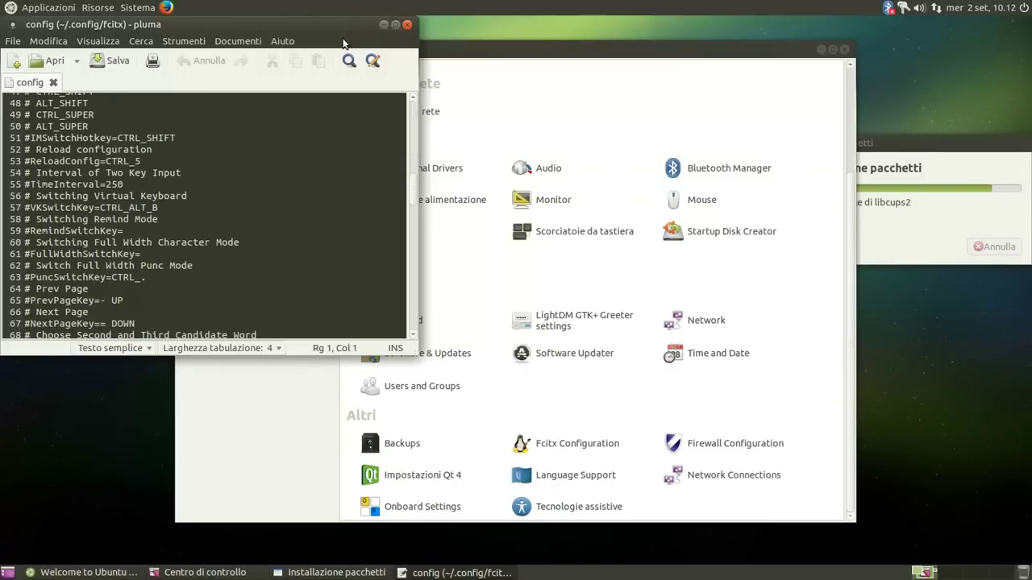
{"action": "left_click", "coordinate": [409, 24]}
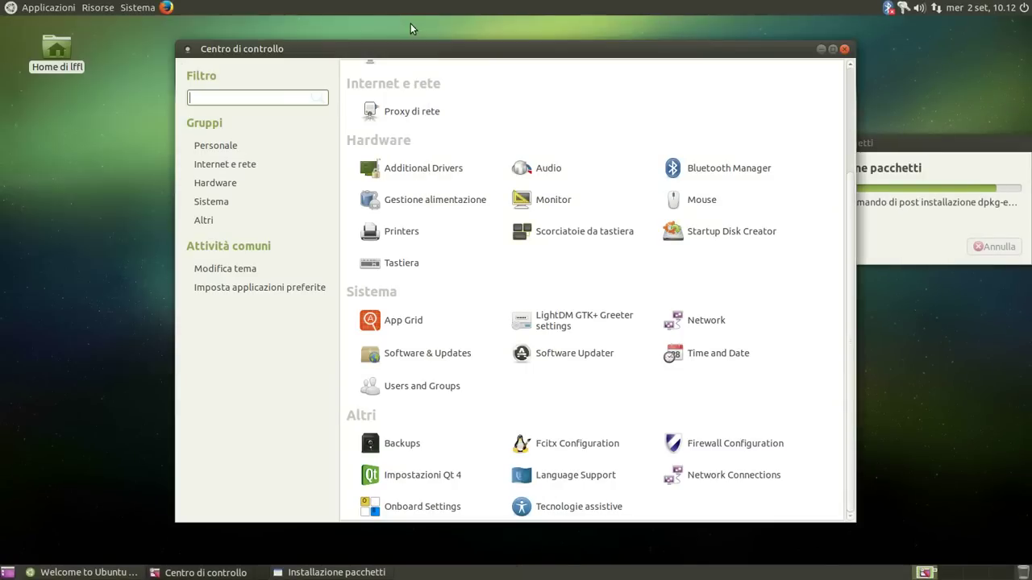
{"action": "scroll", "coordinate": [456, 460], "scroll_direction": "up", "scroll_amount": 3}
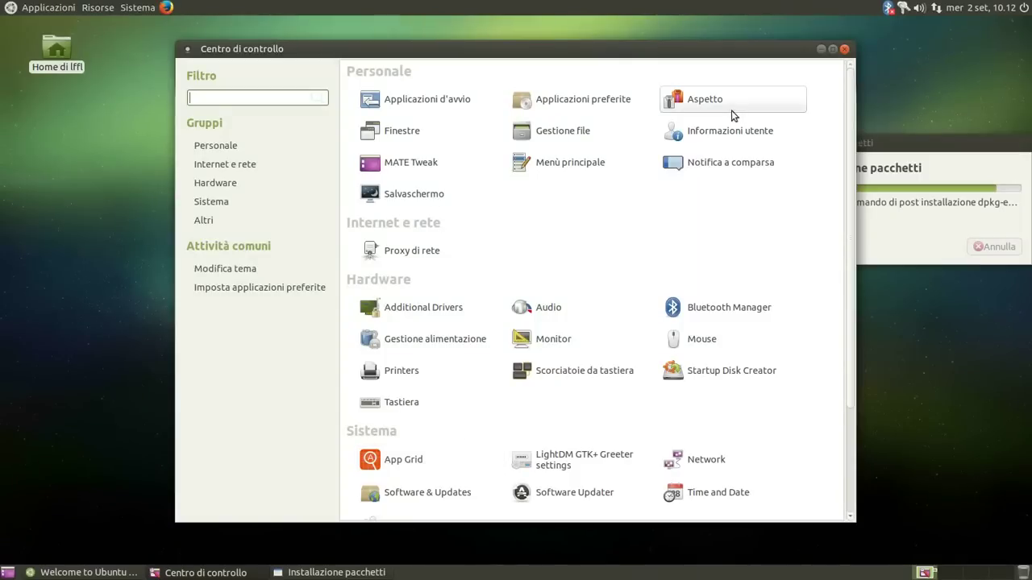
{"action": "left_click", "coordinate": [728, 109]}
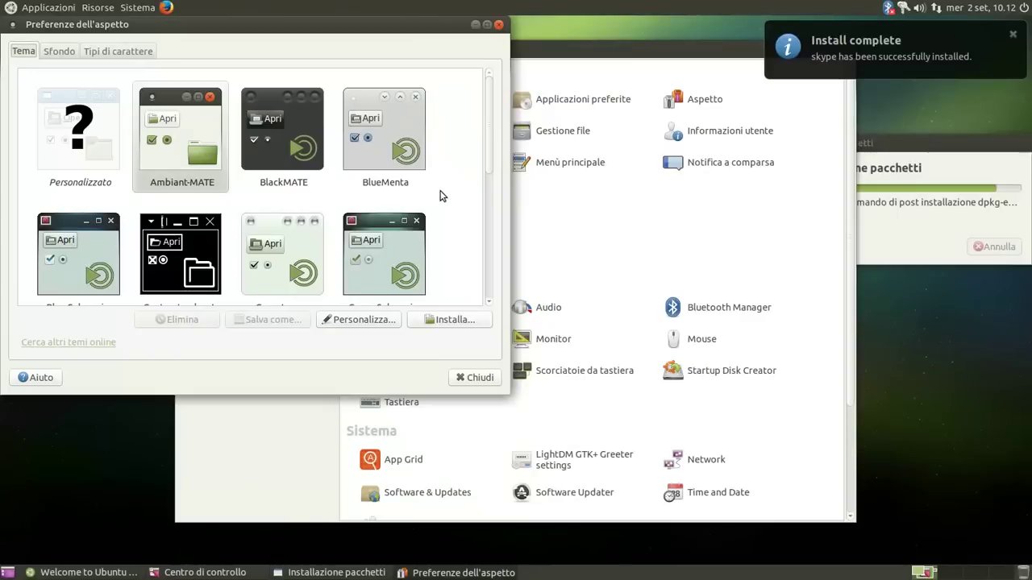
{"action": "left_click_drag", "start_coordinate": [490, 150], "coordinate": [482, 313]}
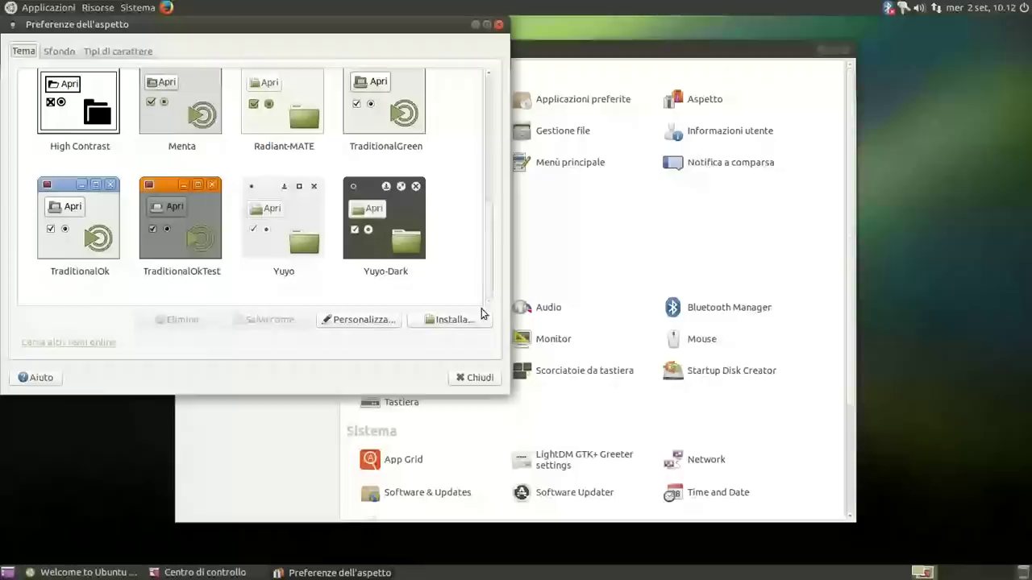
{"action": "left_click", "coordinate": [479, 377]}
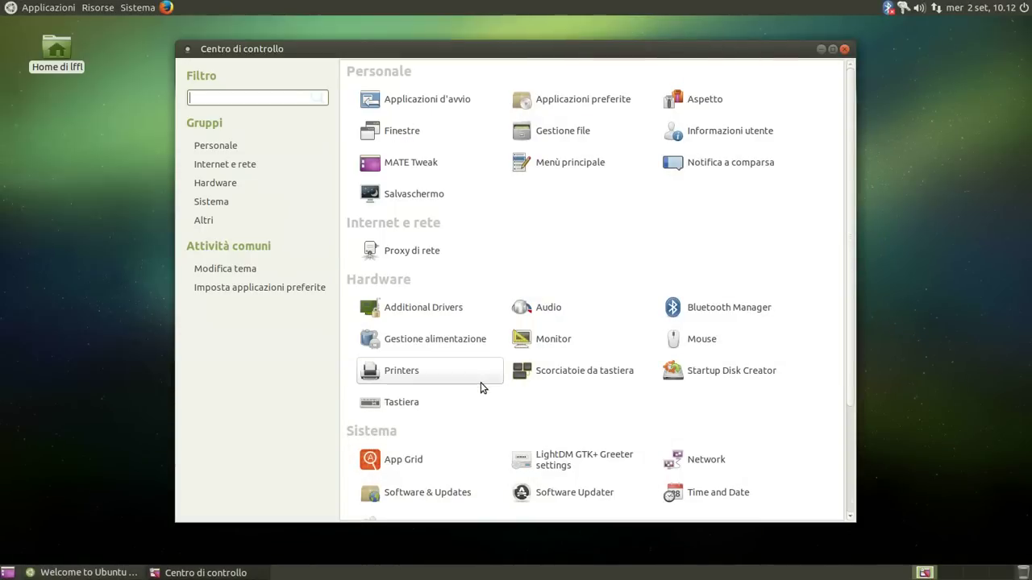
Step: Close the control centre, launch Skype from Applicazioni > Internet, accept its terms, then close Skype
{"action": "left_click", "coordinate": [845, 50]}
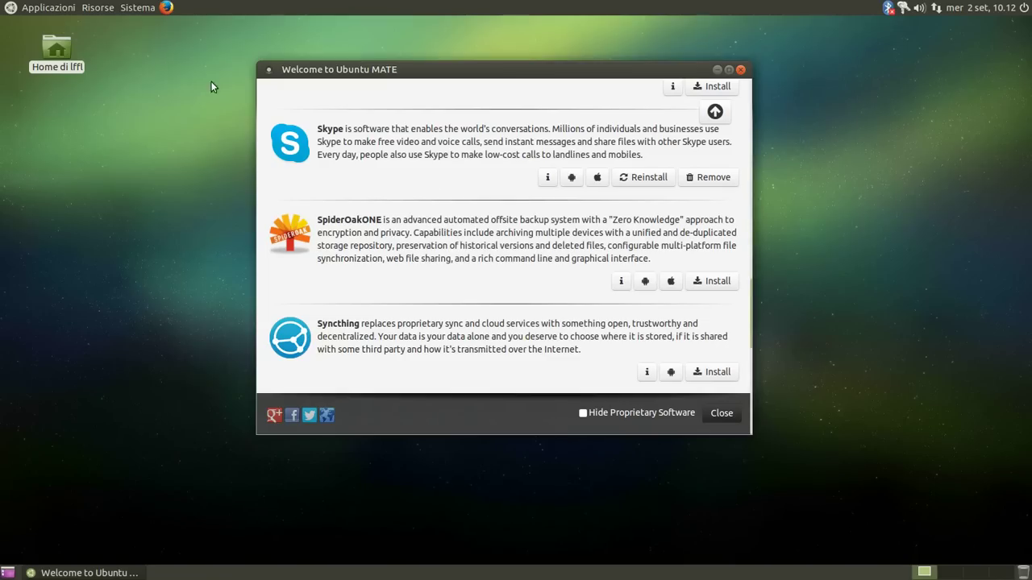
{"action": "left_click", "coordinate": [49, 8]}
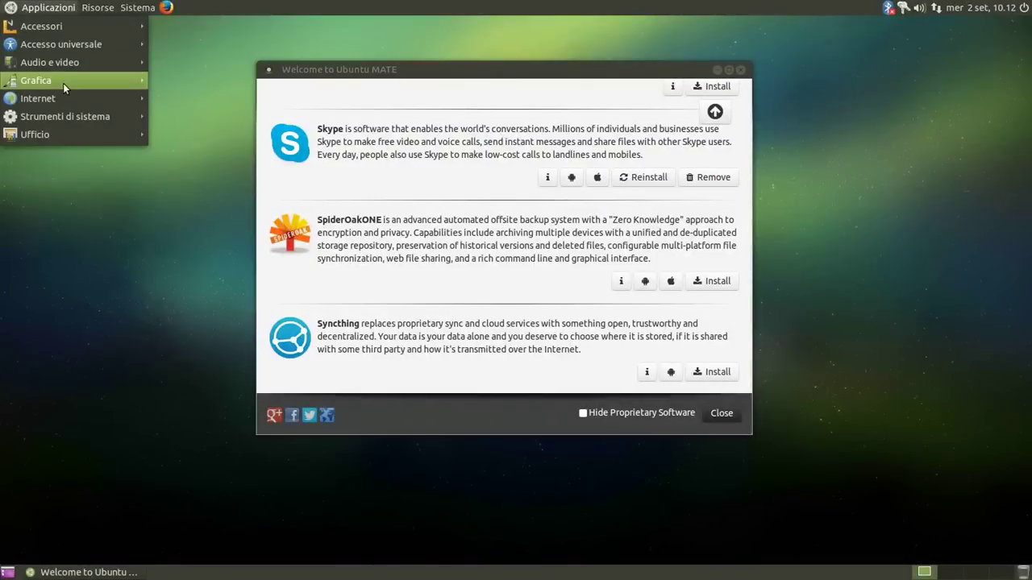
{"action": "mouse_move", "coordinate": [66, 95]}
{"action": "left_click", "coordinate": [169, 170]}
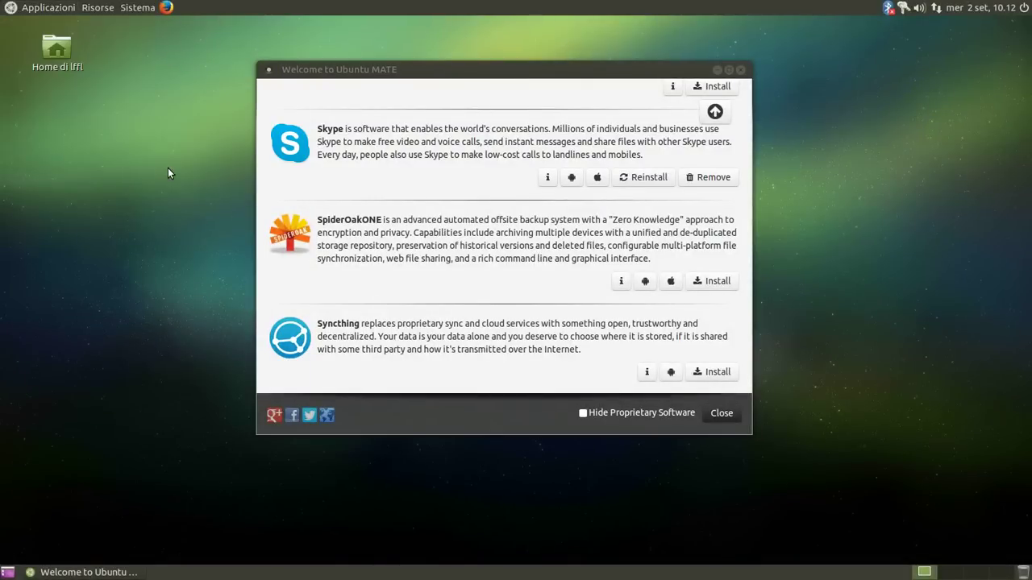
{"action": "left_click", "coordinate": [485, 305]}
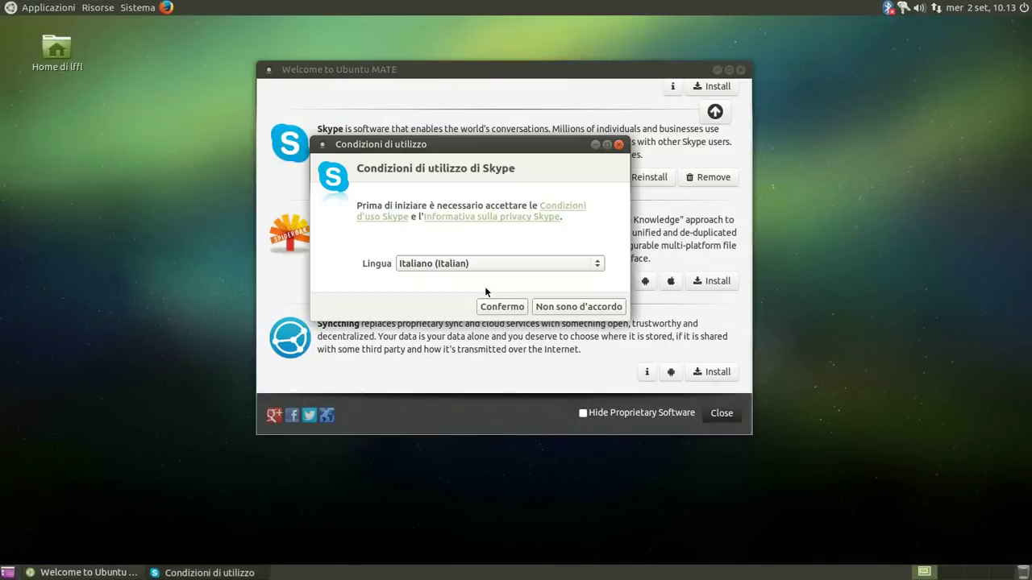
{"action": "left_click", "coordinate": [516, 305]}
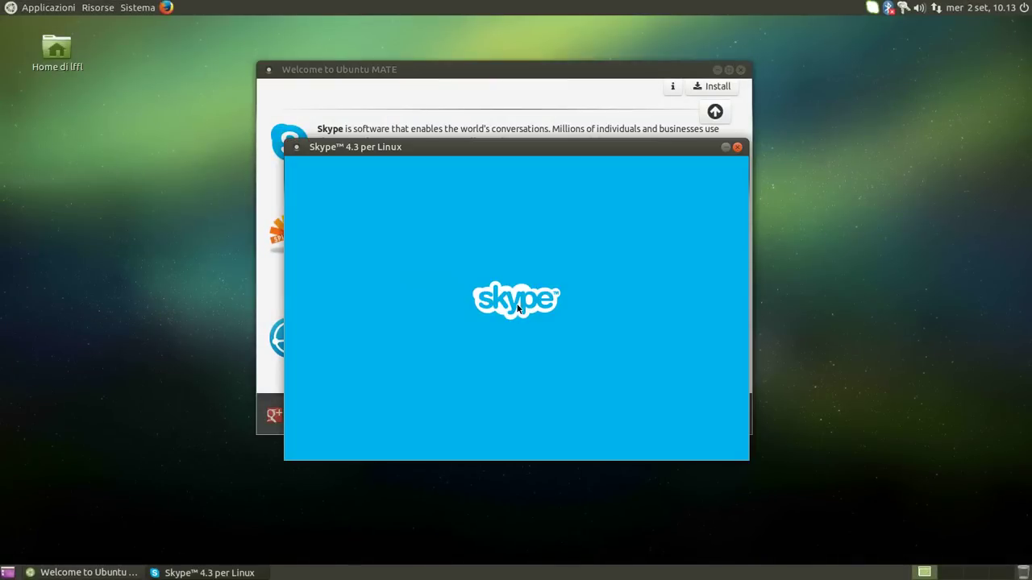
{"action": "left_click", "coordinate": [737, 146]}
Step: Browse the Software page's System Tools and the Shop page, then close Ubuntu MATE Welcome
{"action": "scroll", "coordinate": [618, 320], "scroll_direction": "down", "scroll_amount": 2}
{"action": "scroll", "coordinate": [589, 363], "scroll_direction": "up", "scroll_amount": 8}
{"action": "left_click", "coordinate": [715, 111]}
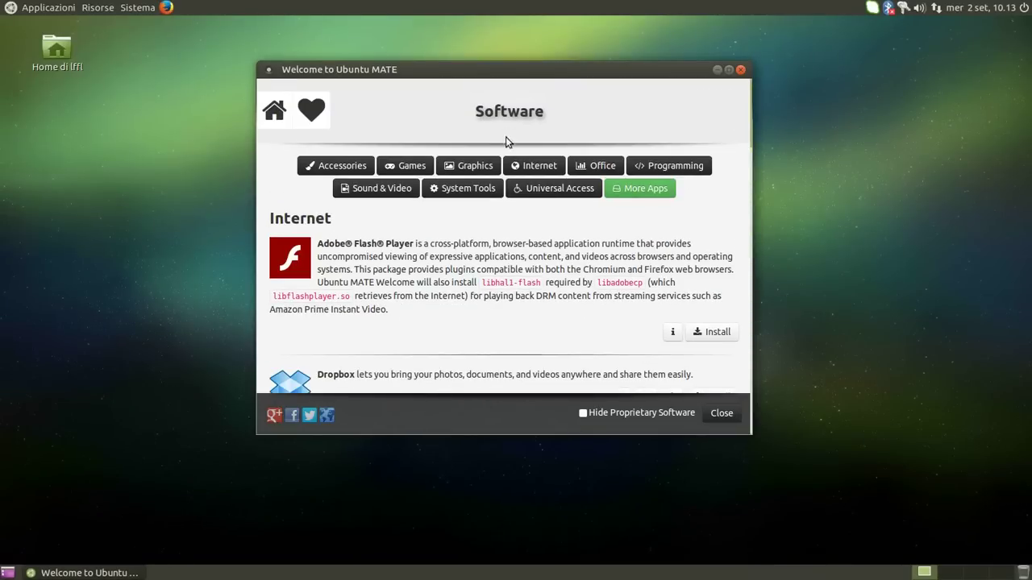
{"action": "left_click", "coordinate": [486, 187]}
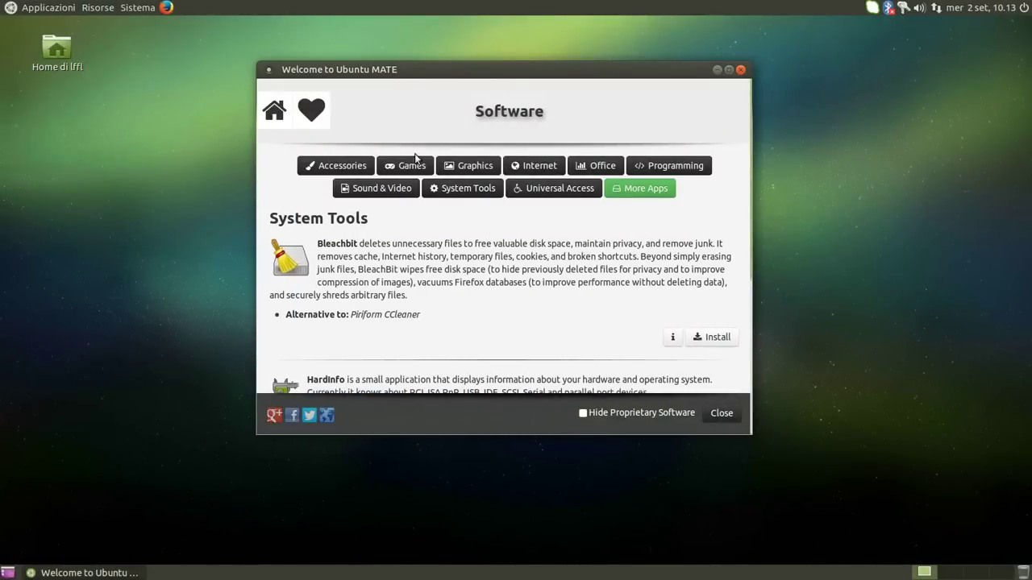
{"action": "left_click", "coordinate": [274, 109]}
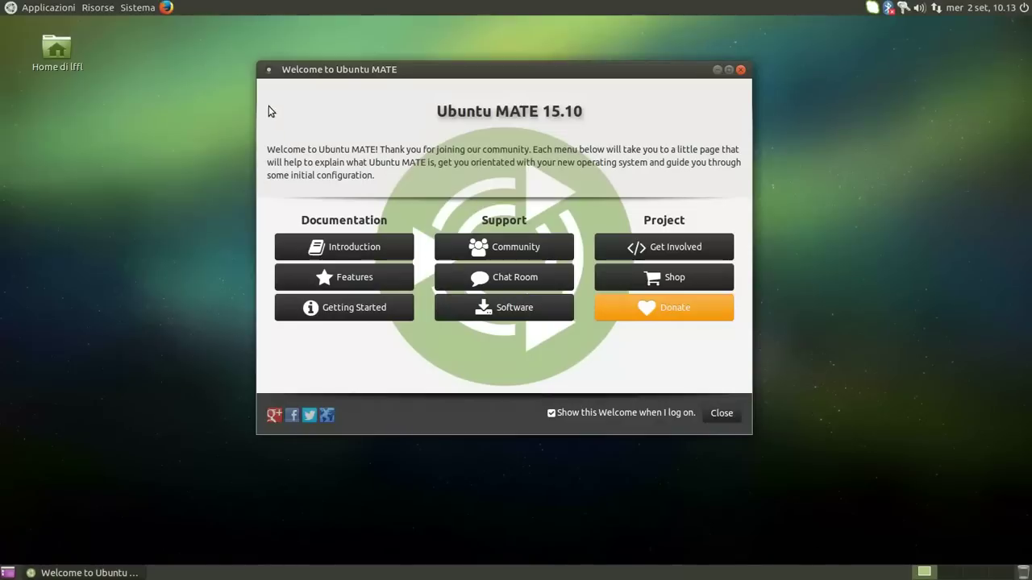
{"action": "left_click", "coordinate": [622, 281]}
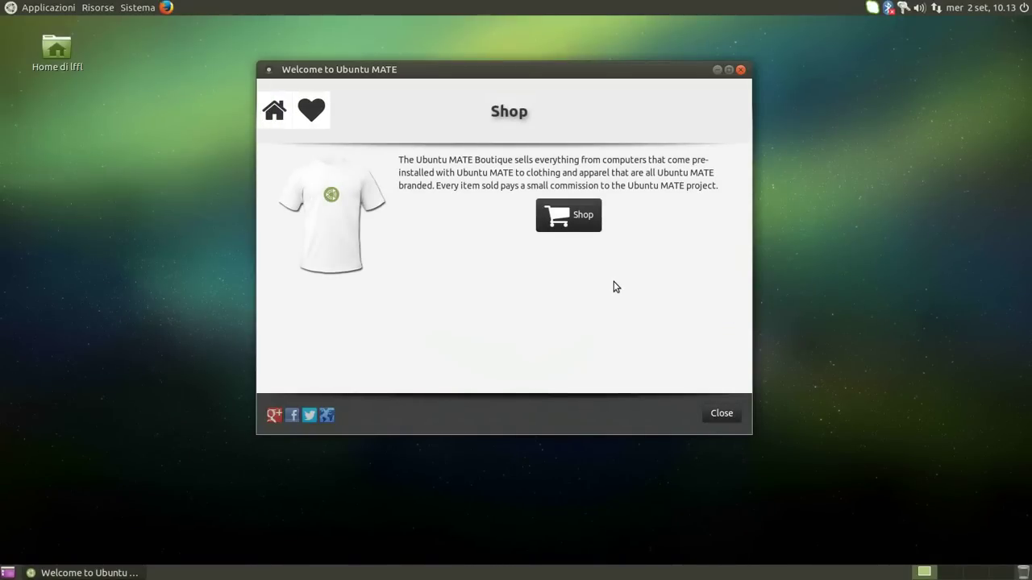
{"action": "left_click", "coordinate": [724, 414]}
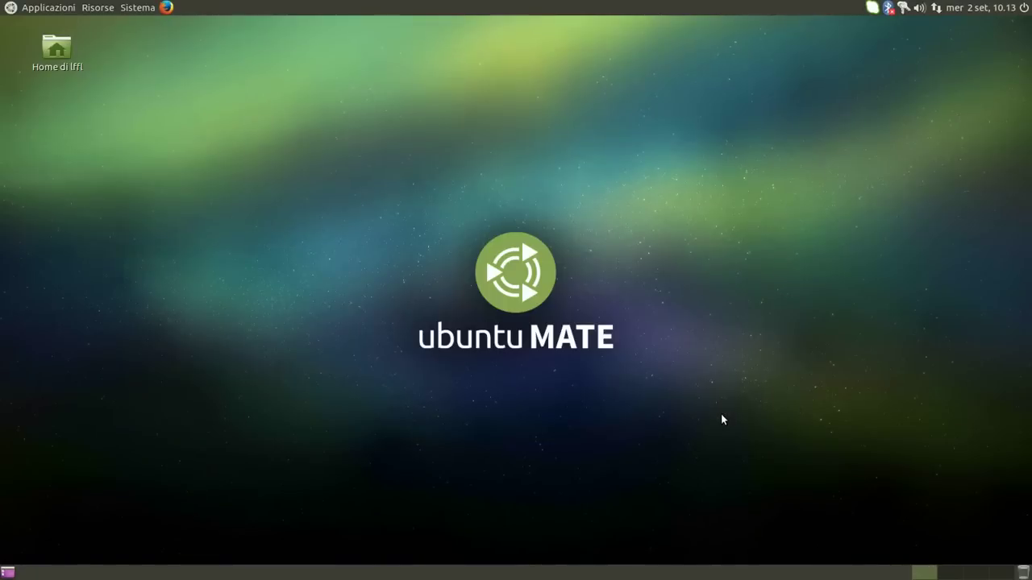
{"action": "right_click", "coordinate": [337, 373]}
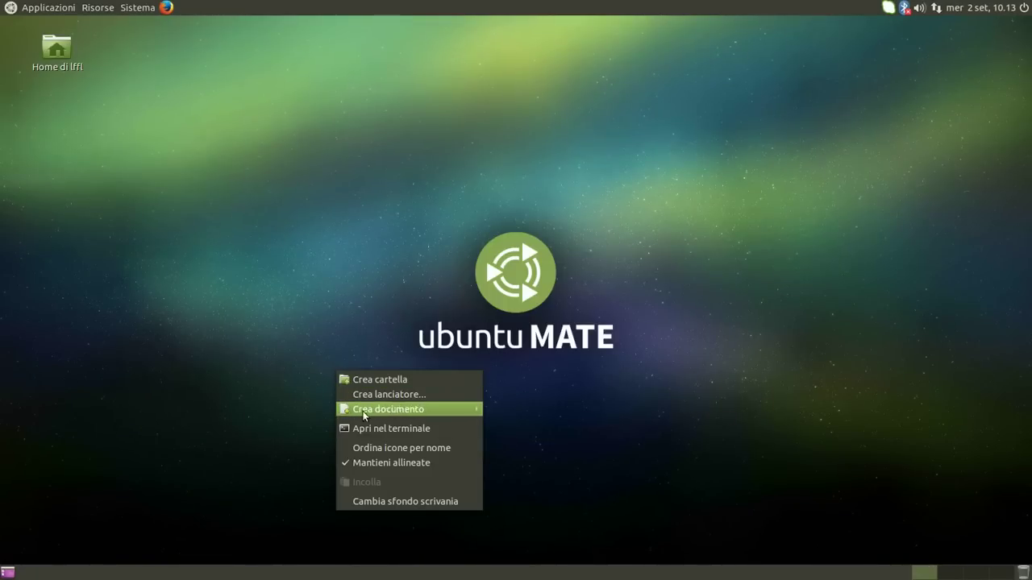
{"action": "double_click", "coordinate": [43, 66]}
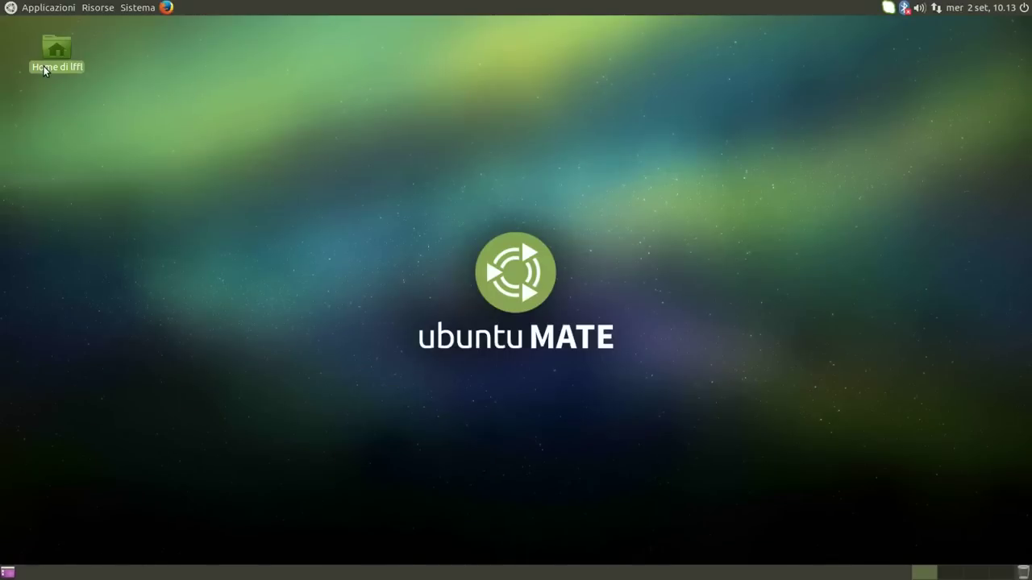
{"action": "left_click", "coordinate": [473, 190]}
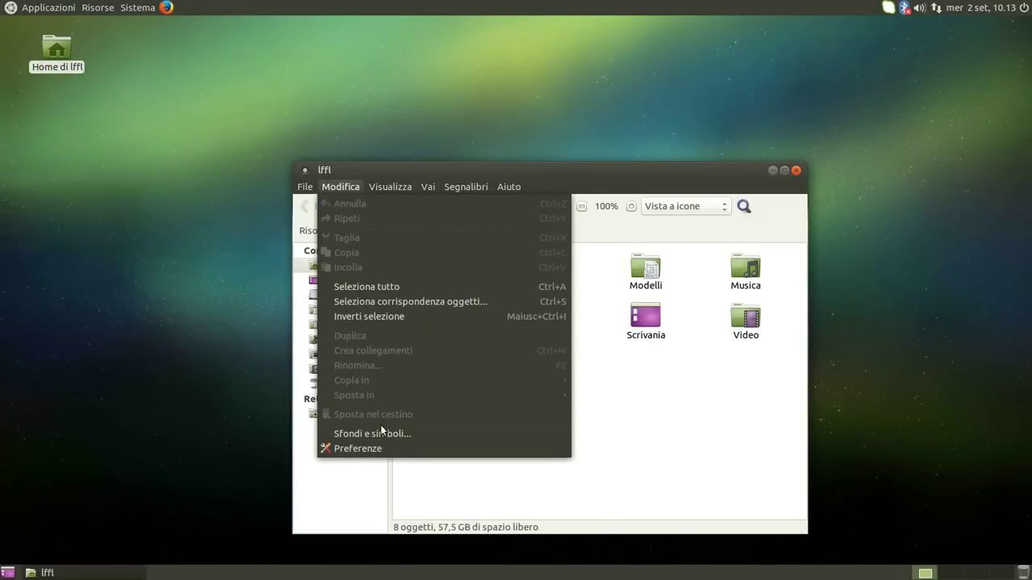
{"action": "left_click", "coordinate": [374, 448]}
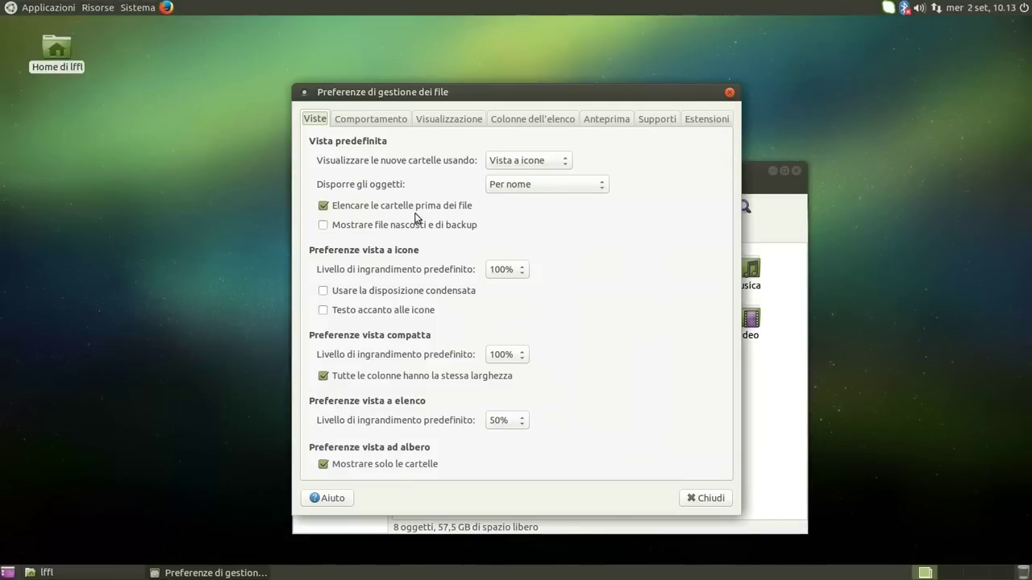
{"action": "left_click", "coordinate": [642, 125]}
{"action": "left_click", "coordinate": [690, 123]}
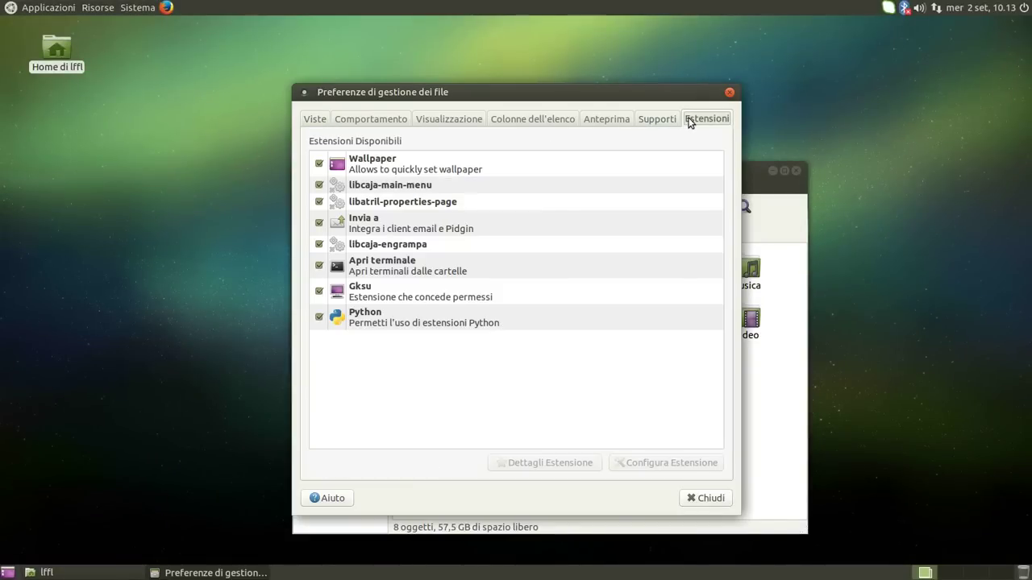
{"action": "left_click", "coordinate": [387, 290]}
{"action": "left_click", "coordinate": [390, 270]}
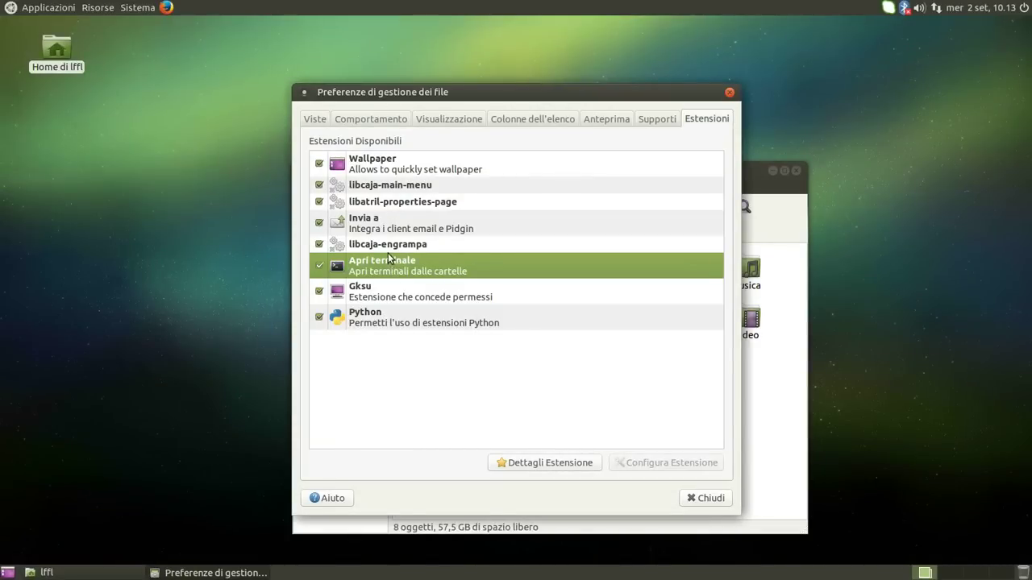
{"action": "left_click", "coordinate": [389, 246]}
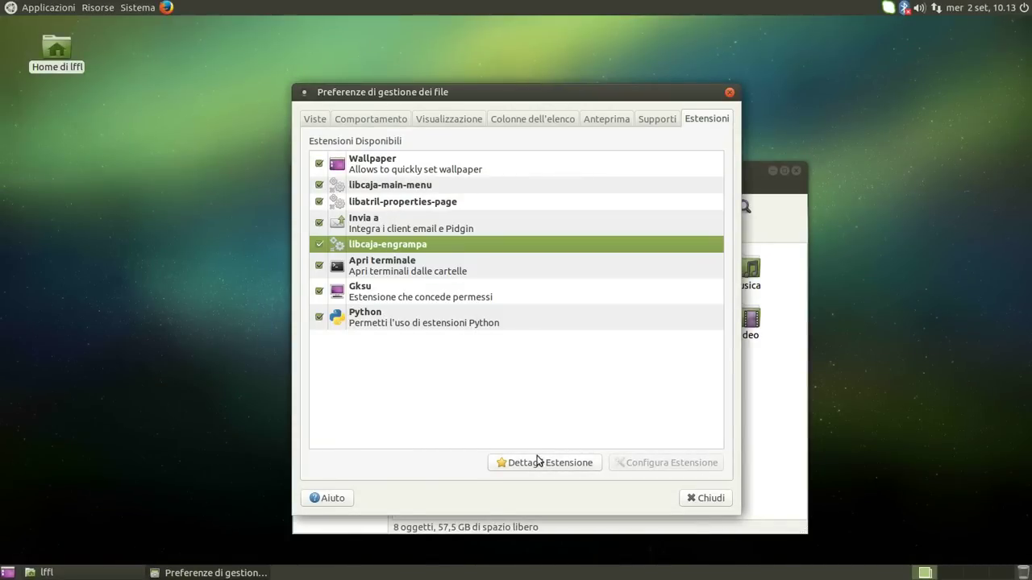
{"action": "left_click", "coordinate": [715, 501]}
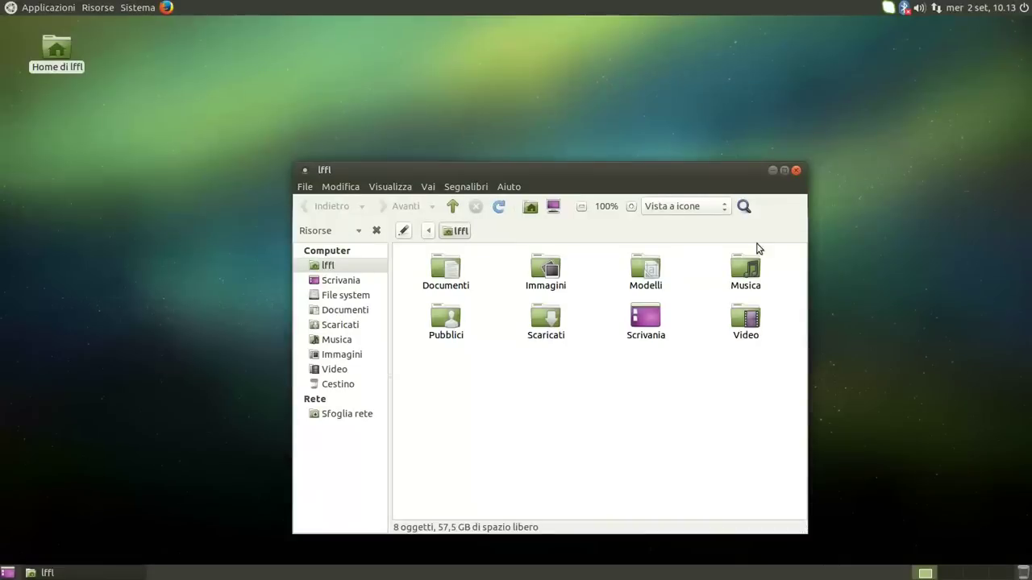
{"action": "left_click", "coordinate": [795, 171]}
{"action": "left_click", "coordinate": [138, 8]}
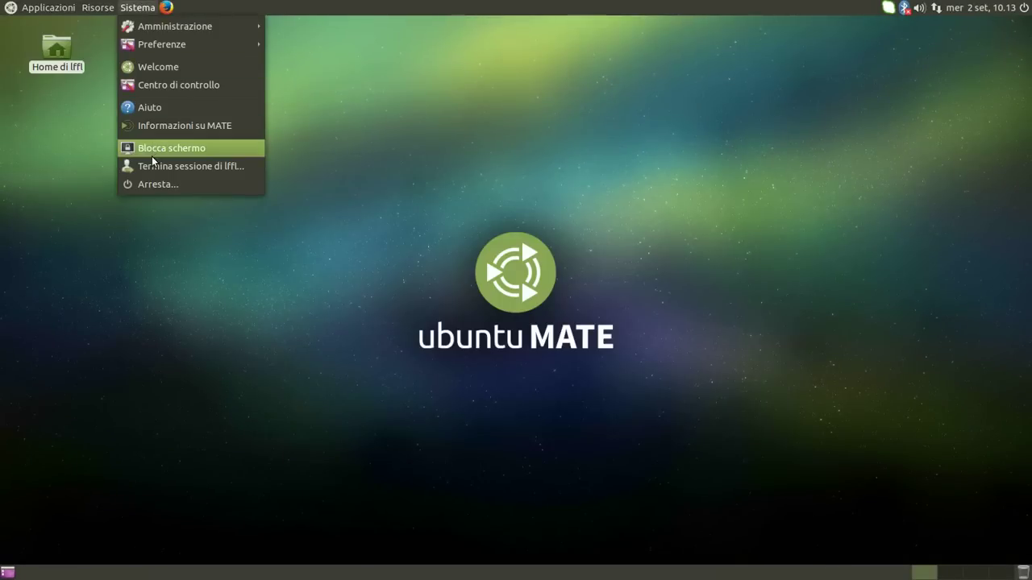
{"action": "left_click", "coordinate": [159, 124]}
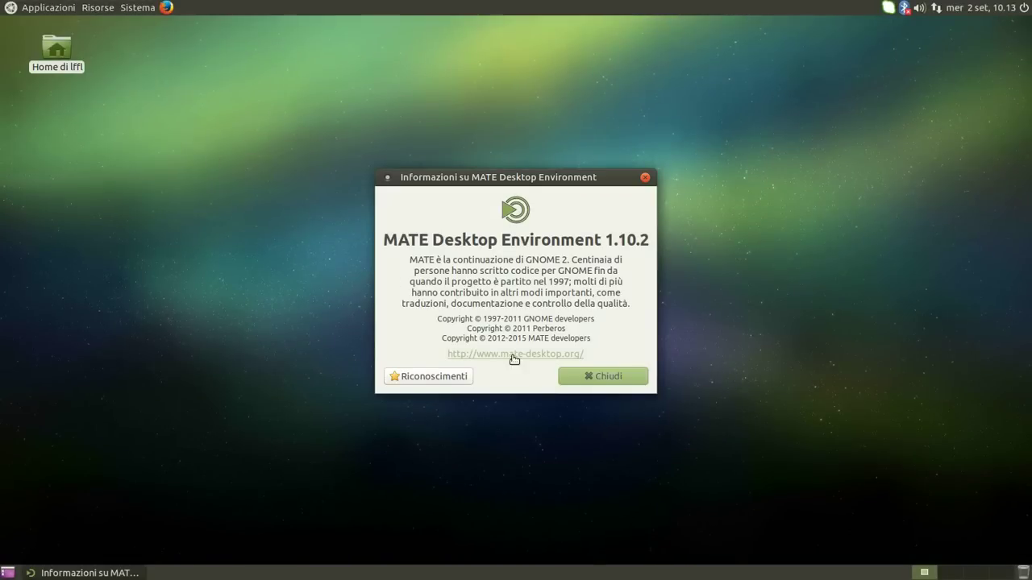
{"action": "left_click", "coordinate": [583, 377]}
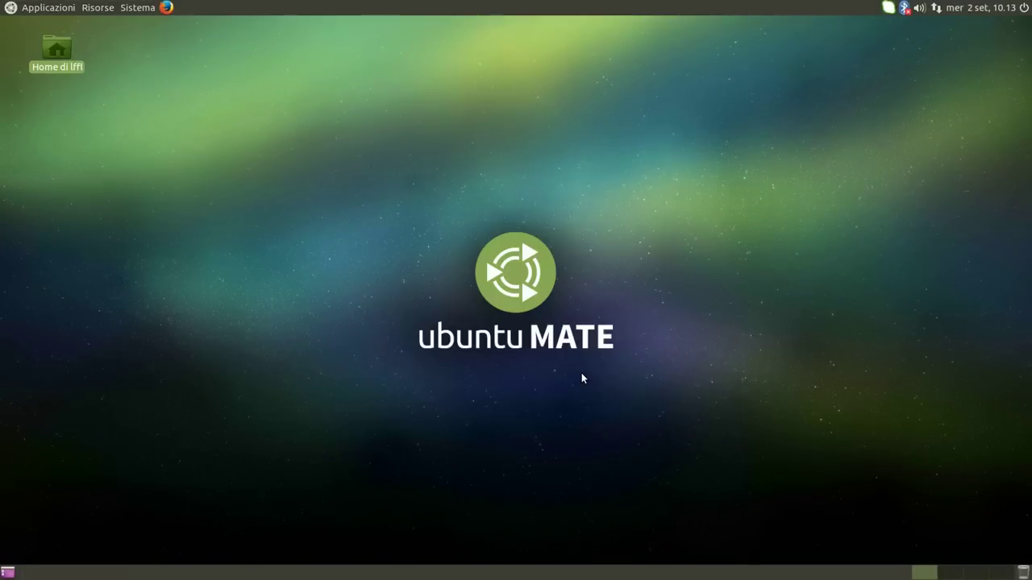